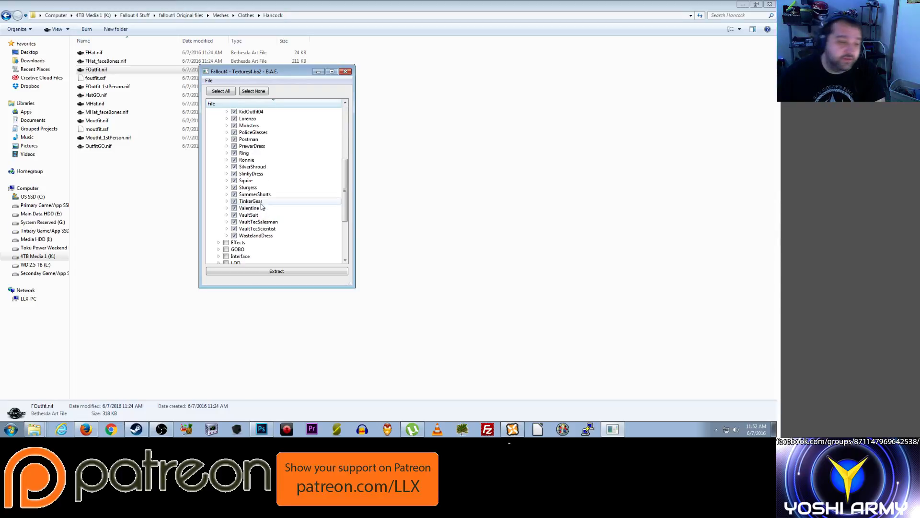
Step: Extract the selected Clothes textures from the Fallout4 - Textures4.ba2 archive to K:\Fallout 4 Stuff\fallout4 Original files
scroll(262, 206, "up", 6)
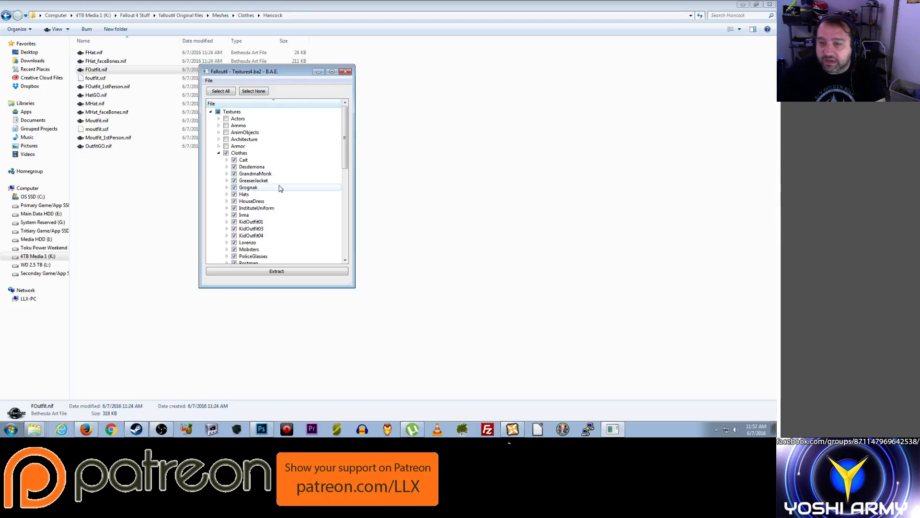
scroll(280, 188, "down", 2)
scroll(280, 188, "down", 2)
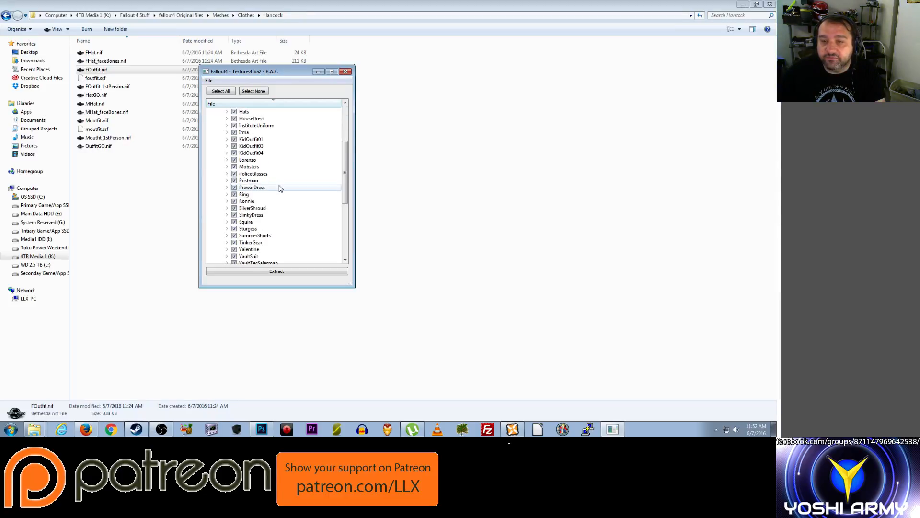
scroll(280, 188, "down", 1)
scroll(268, 183, "up", 5)
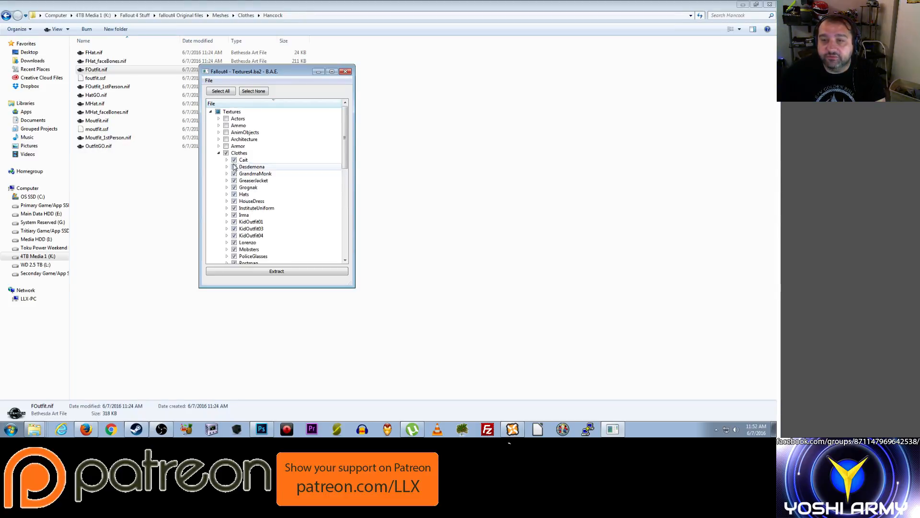
left_click(259, 271)
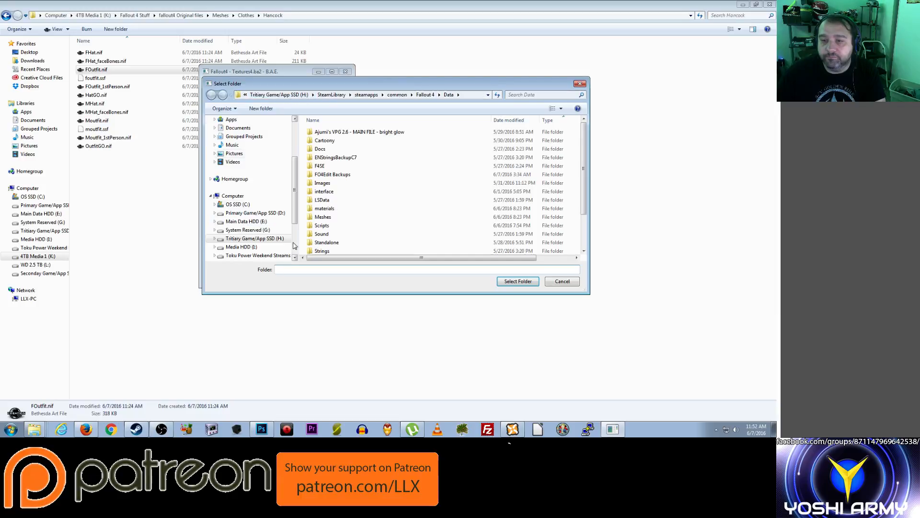
scroll(259, 225, "down", 3)
left_click(256, 196)
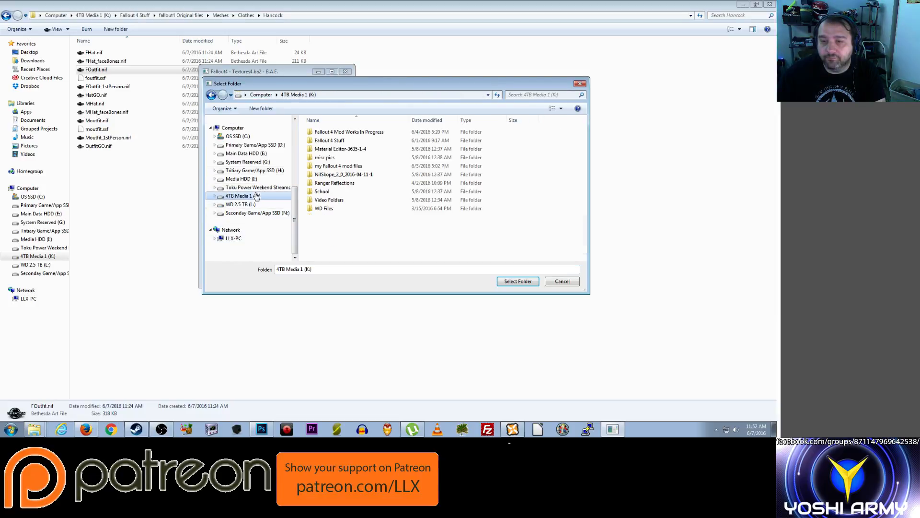
double_click(334, 141)
left_click(353, 241)
scroll(353, 244, "down", 2)
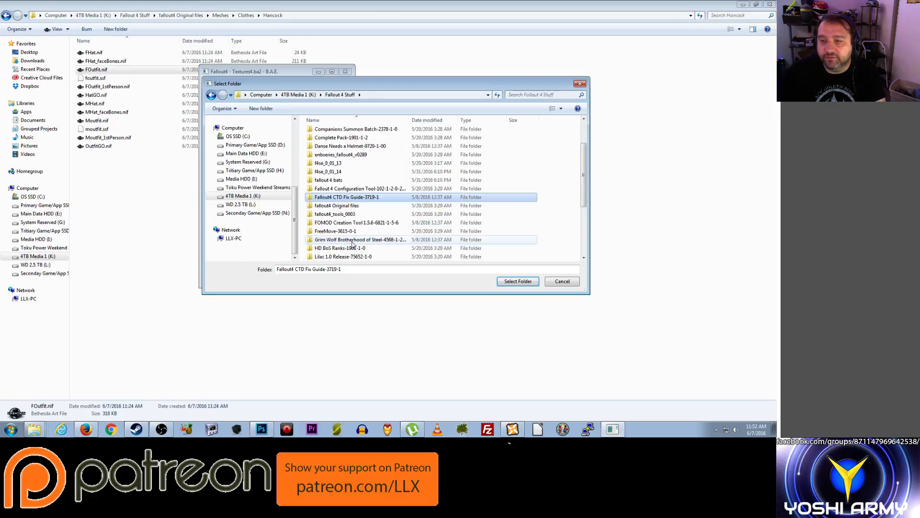
double_click(350, 206)
left_click(521, 282)
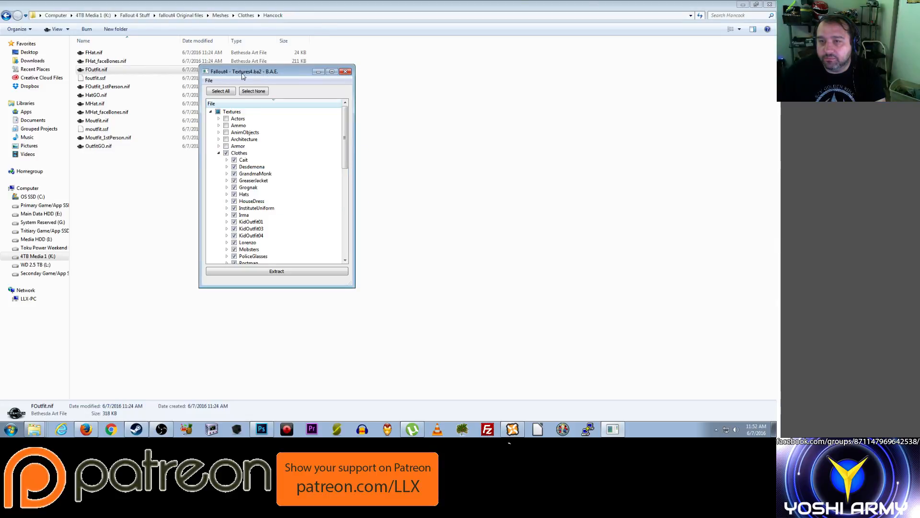
Step: Open the Fallout4 - Materials.ba2 archive from the Fallout 4 Data folder
left_click(206, 81)
left_click(212, 90)
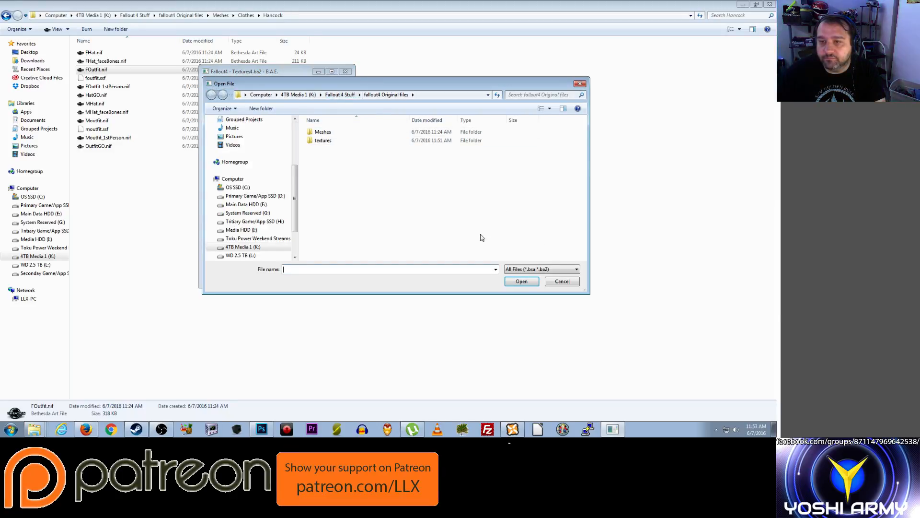
scroll(244, 149, "up", 4)
left_click(245, 149)
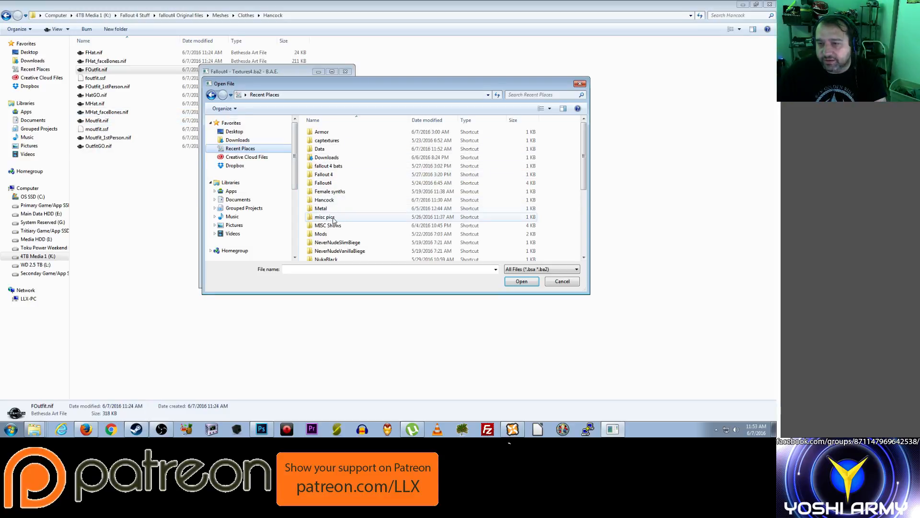
left_click(338, 242)
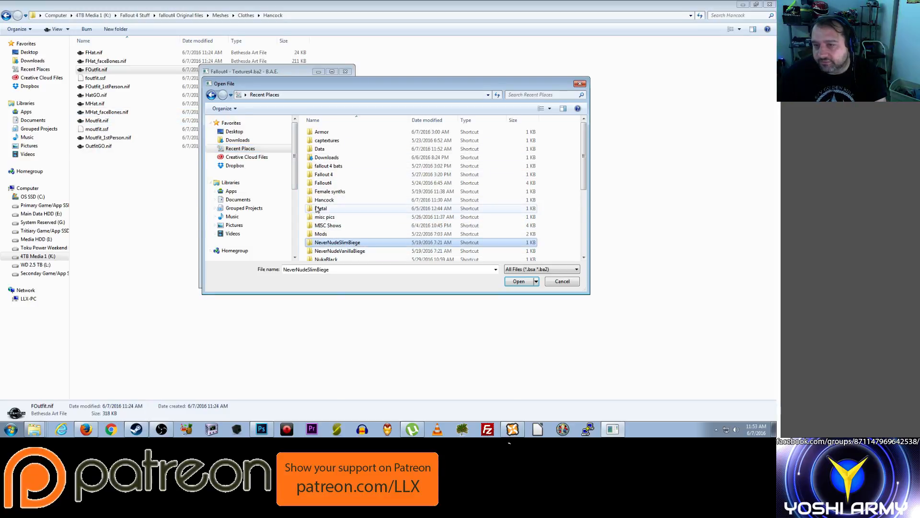
scroll(316, 207, "down", 2)
scroll(317, 207, "up", 2)
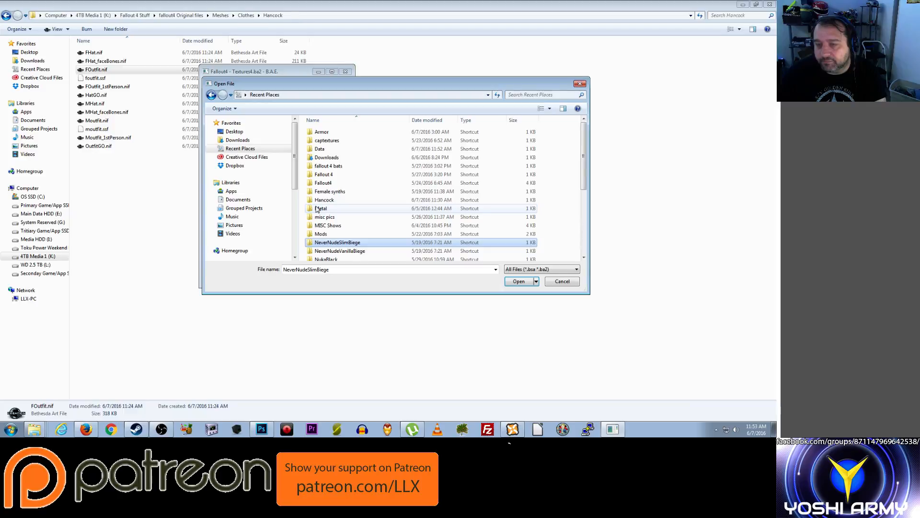
left_click(319, 149)
double_click(319, 150)
scroll(317, 221, "down", 5)
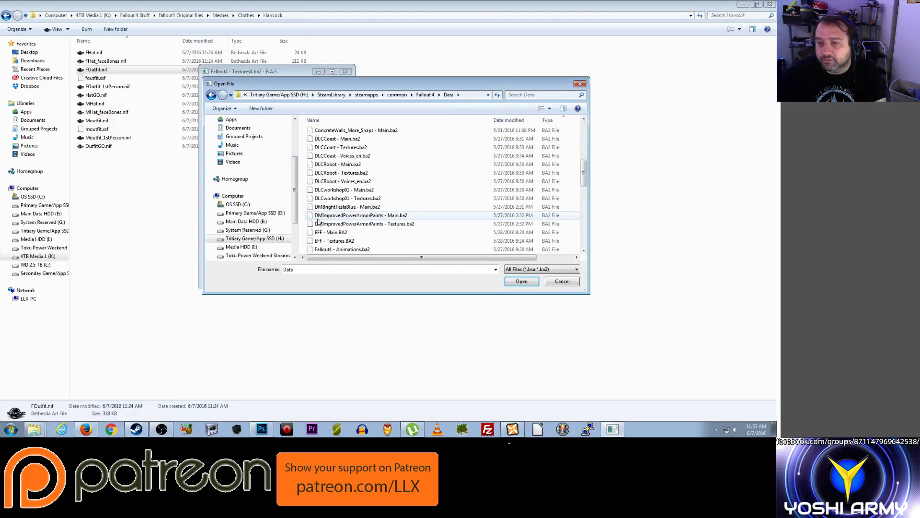
scroll(318, 222, "down", 1)
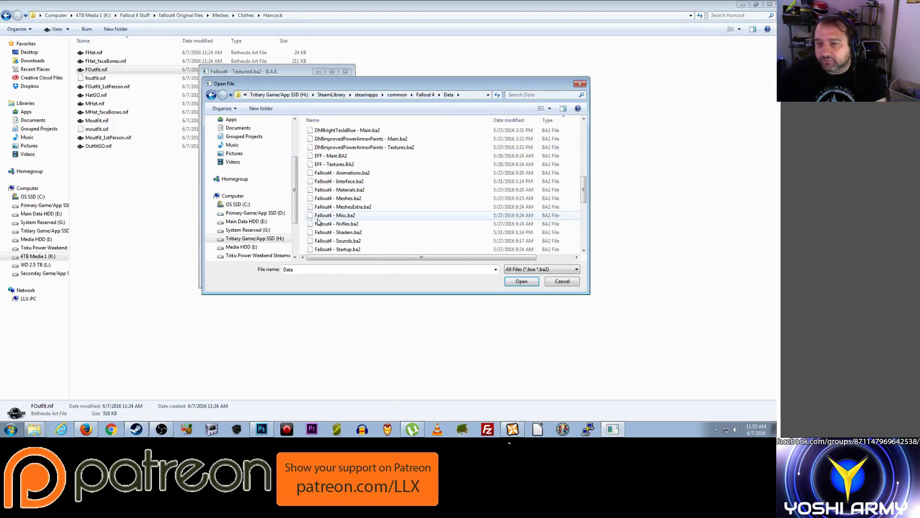
double_click(319, 190)
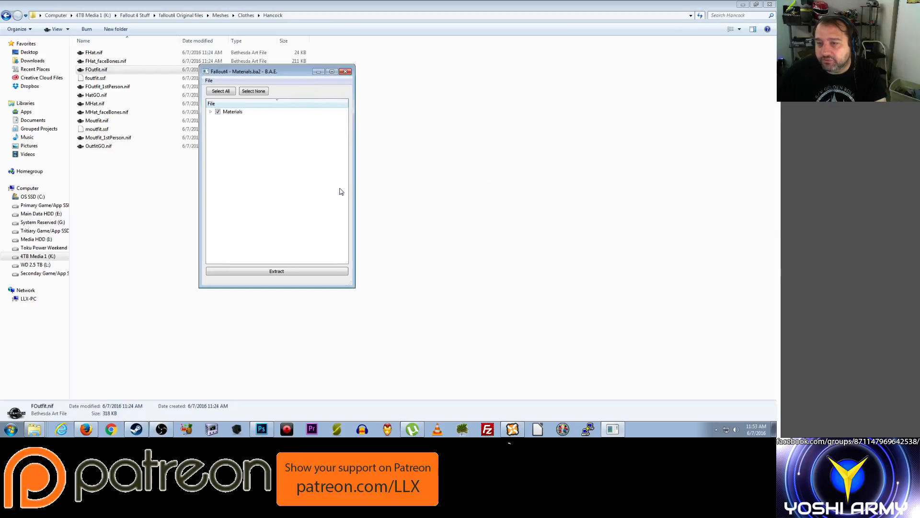
Step: Expand the Materials tree, deselect everything, and select only the Clothes folder with all its subfolders
left_click(210, 111)
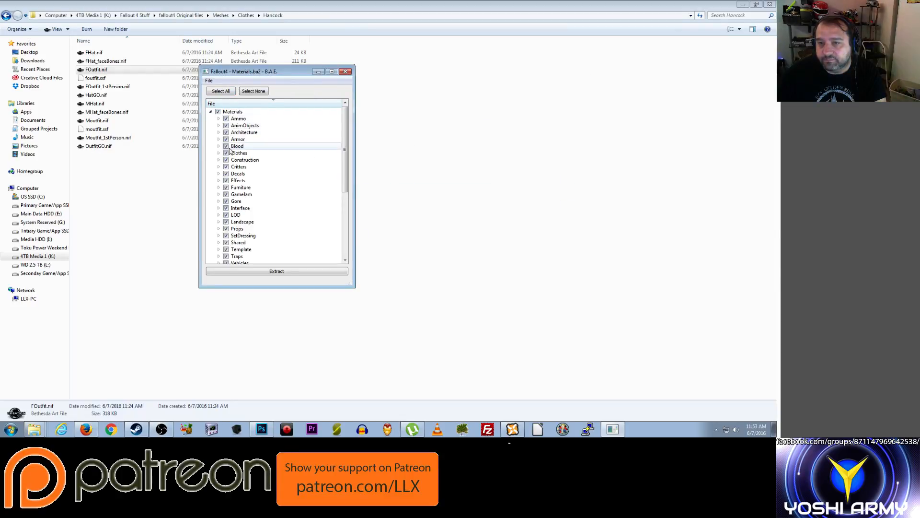
left_click(218, 111)
left_click(218, 153)
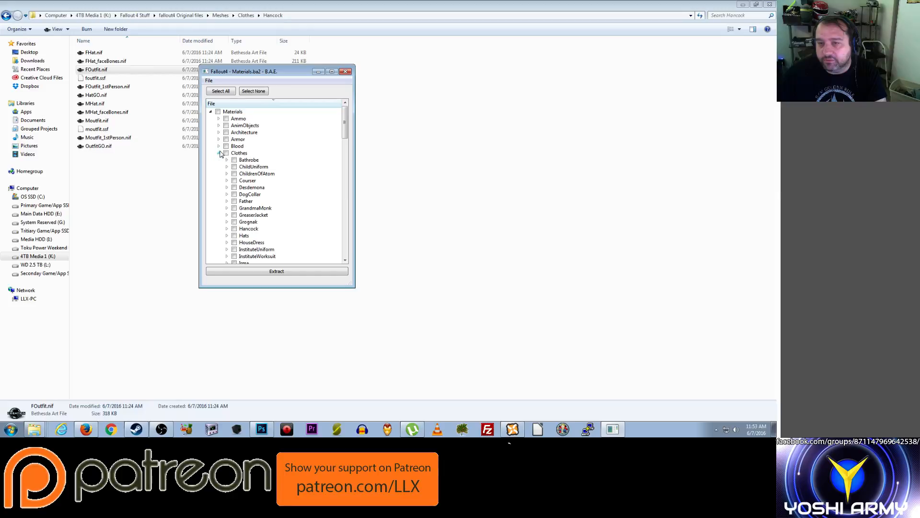
scroll(314, 209, "down", 10)
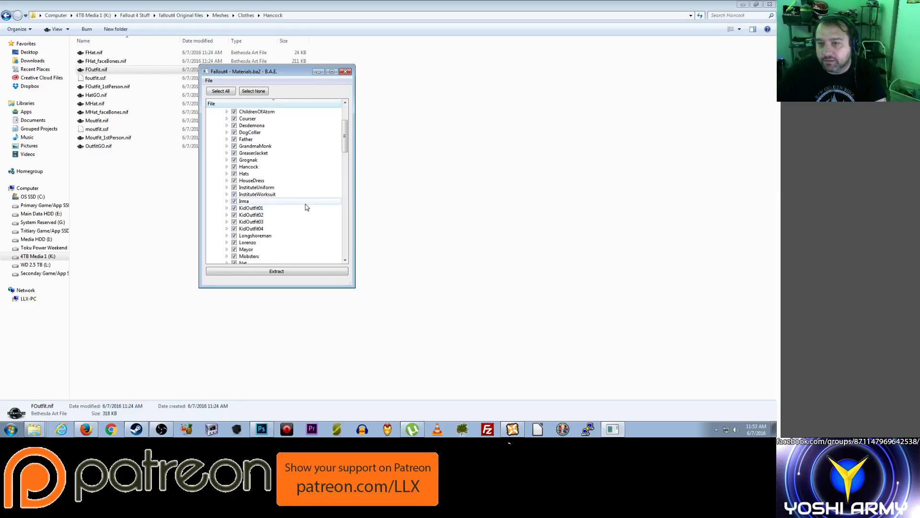
scroll(307, 207, "down", 5)
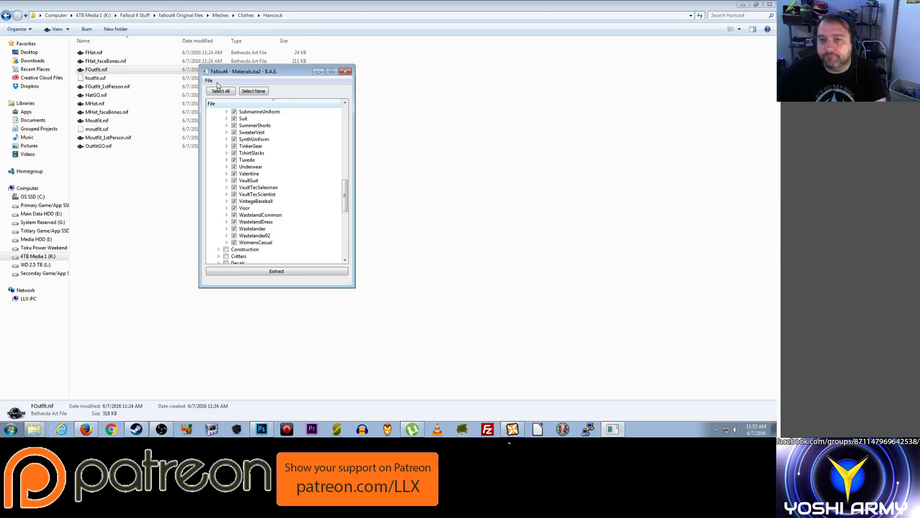
Step: Extract the selected Clothes materials to K:\Fallout 4 Stuff\fallout4 Original files and close the archive extractor
left_click(315, 272)
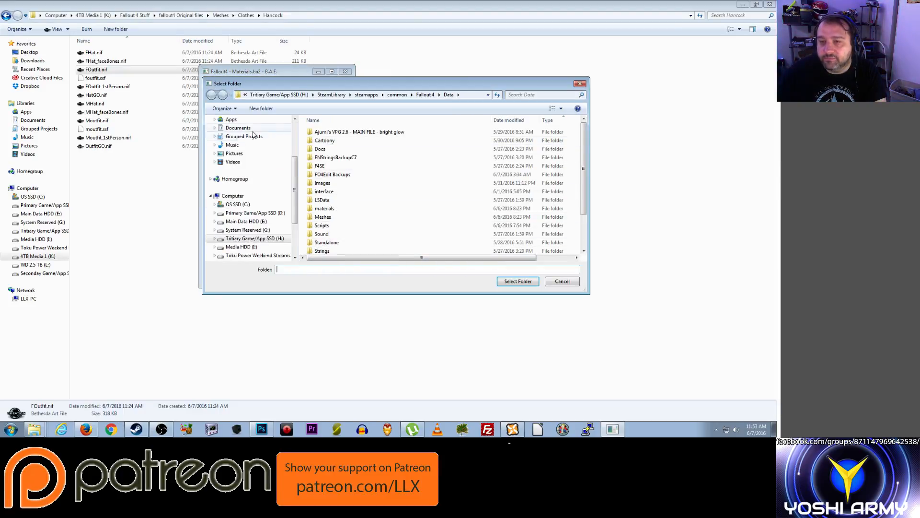
scroll(247, 163, "up", 3)
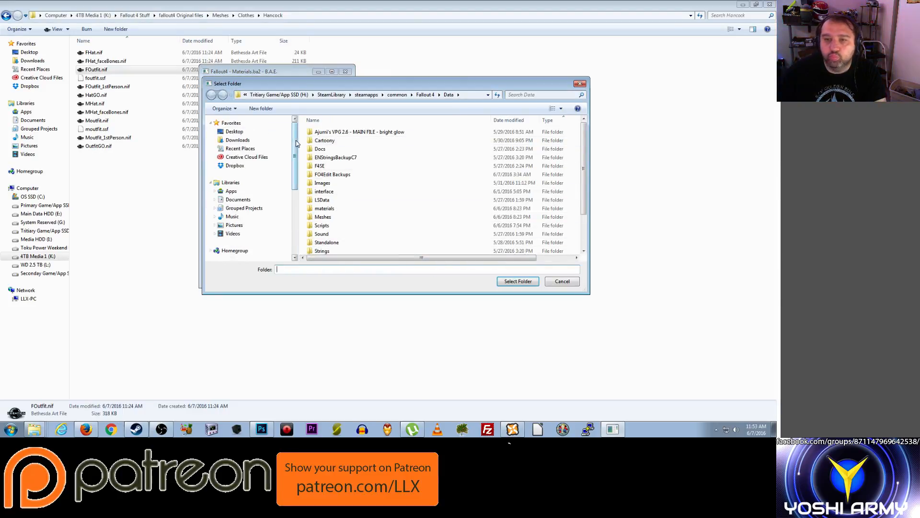
left_click(252, 149)
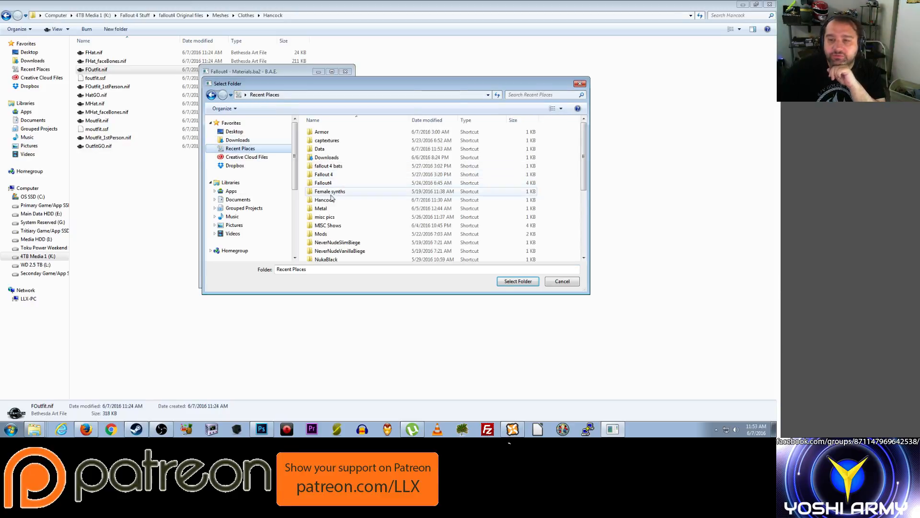
scroll(320, 203, "down", 5)
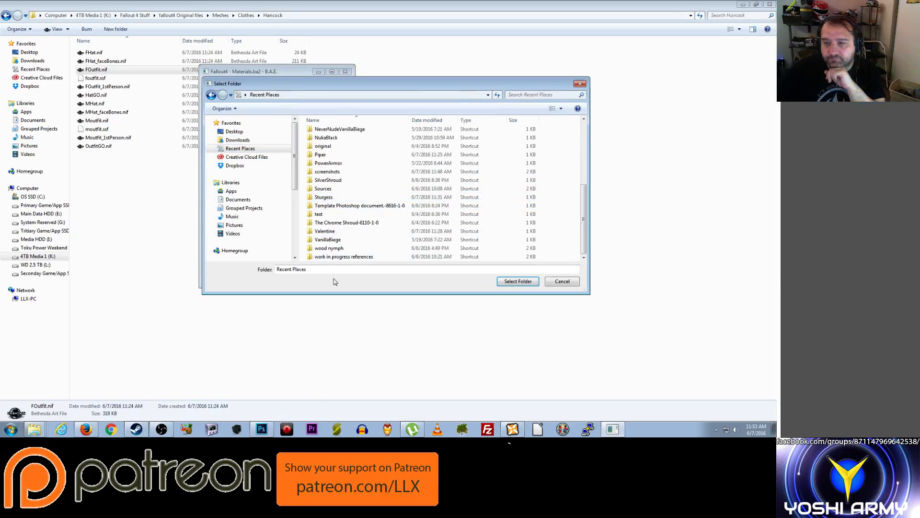
scroll(346, 240, "up", 2)
scroll(346, 240, "up", 3)
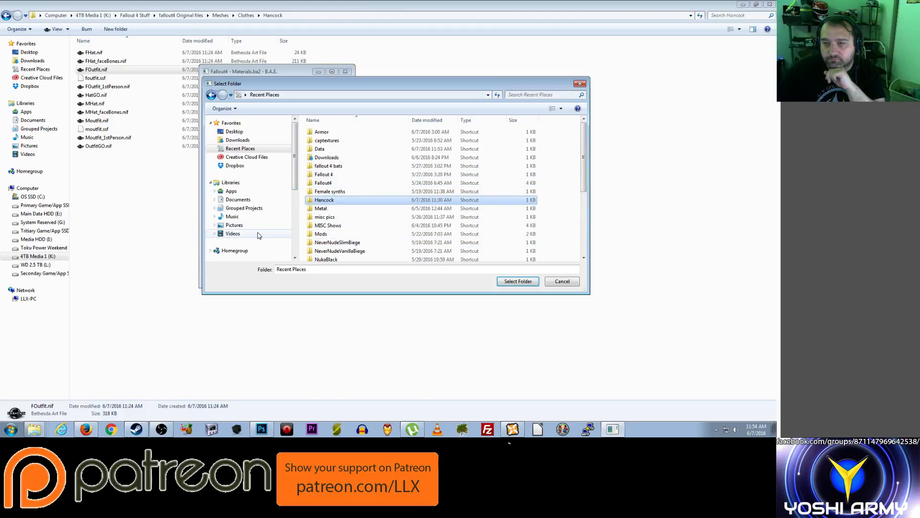
left_click(294, 223)
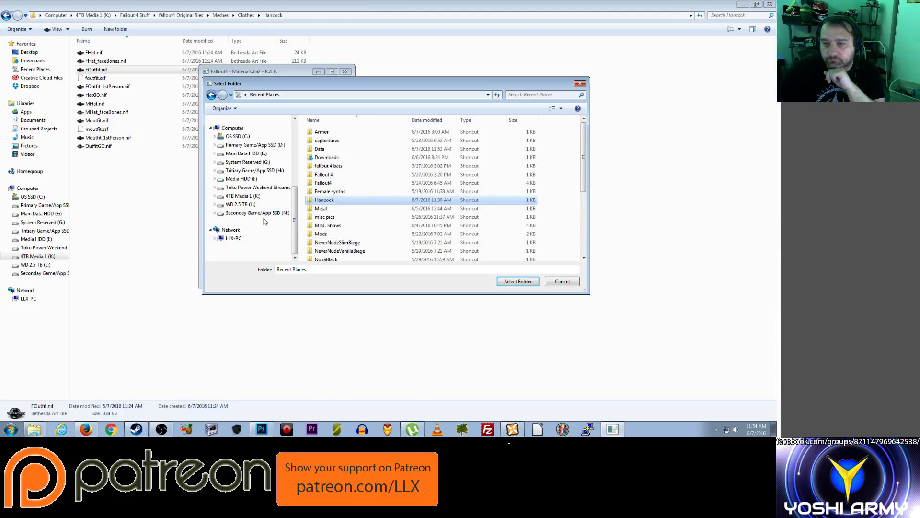
left_click(261, 196)
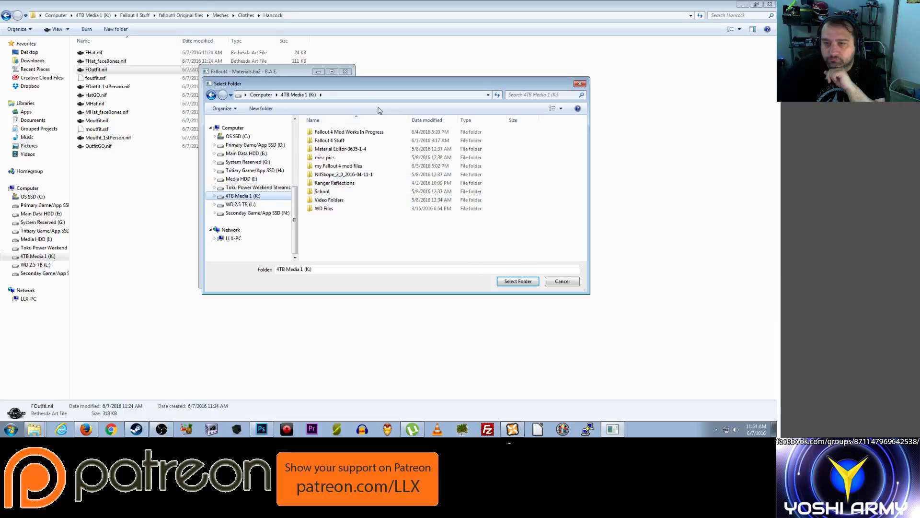
double_click(346, 141)
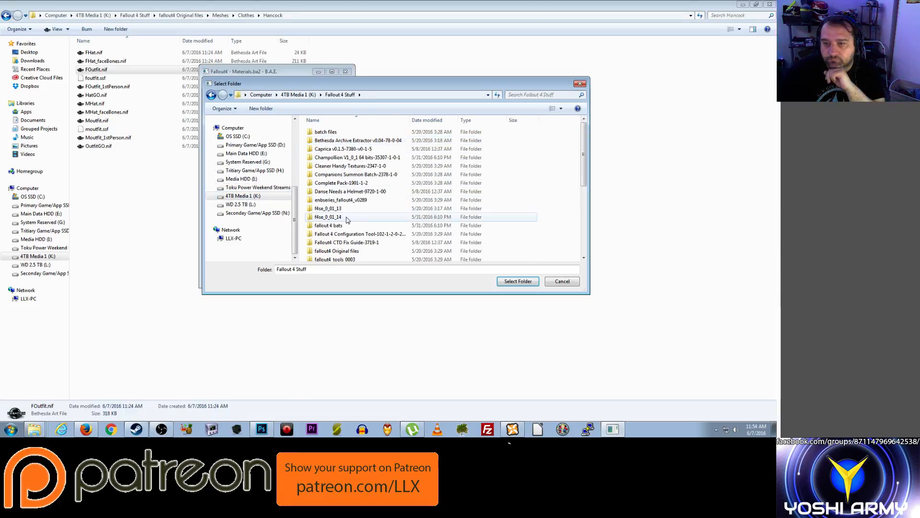
scroll(348, 220, "down", 1)
double_click(354, 232)
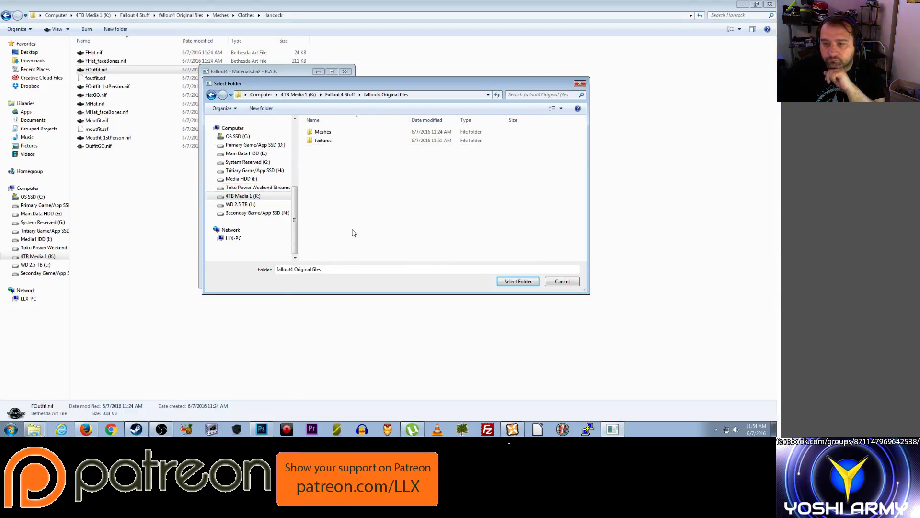
left_click(508, 282)
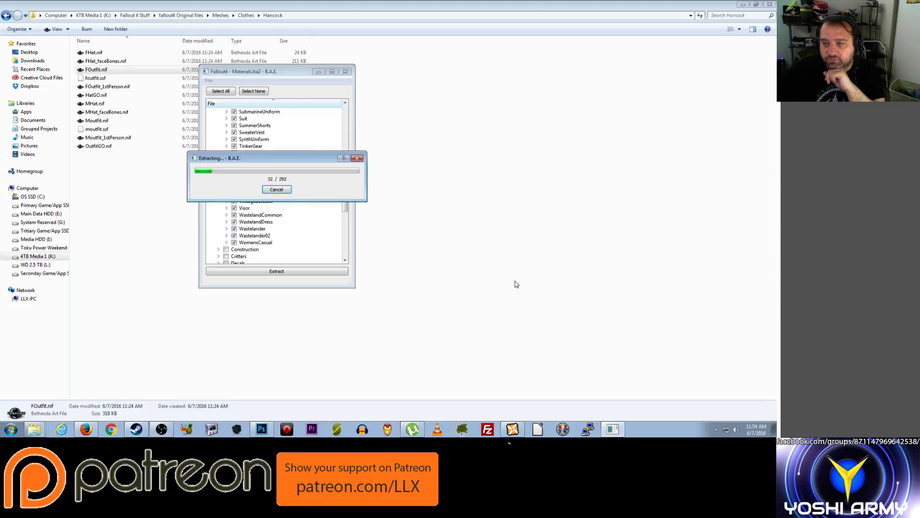
left_click(345, 71)
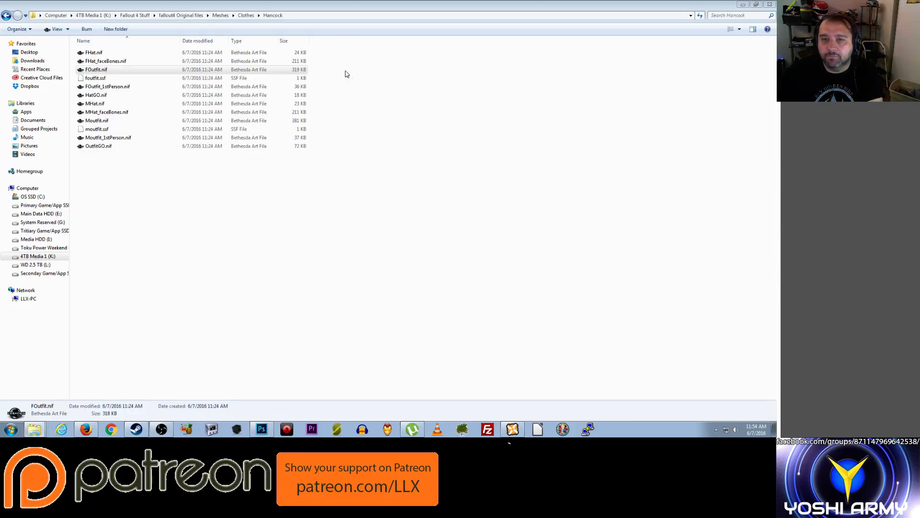
Step: Open PiperBodyF_d.DDS in Photoshop from the textures\Clothes\Piper folder inside fallout4 Original files
left_click(182, 16)
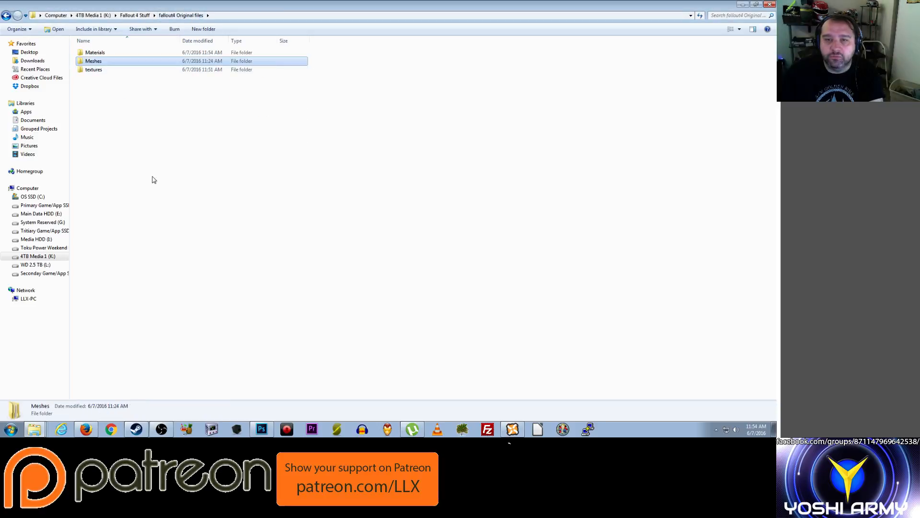
double_click(106, 69)
double_click(97, 62)
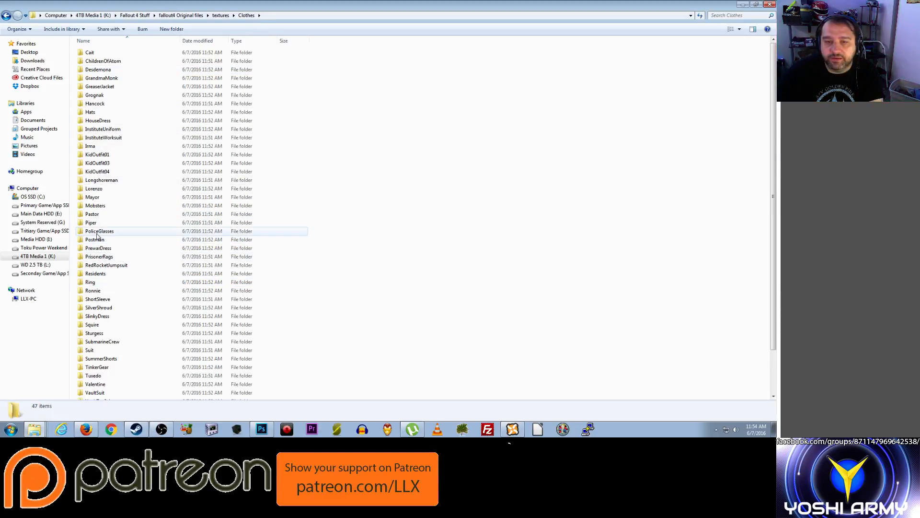
double_click(97, 223)
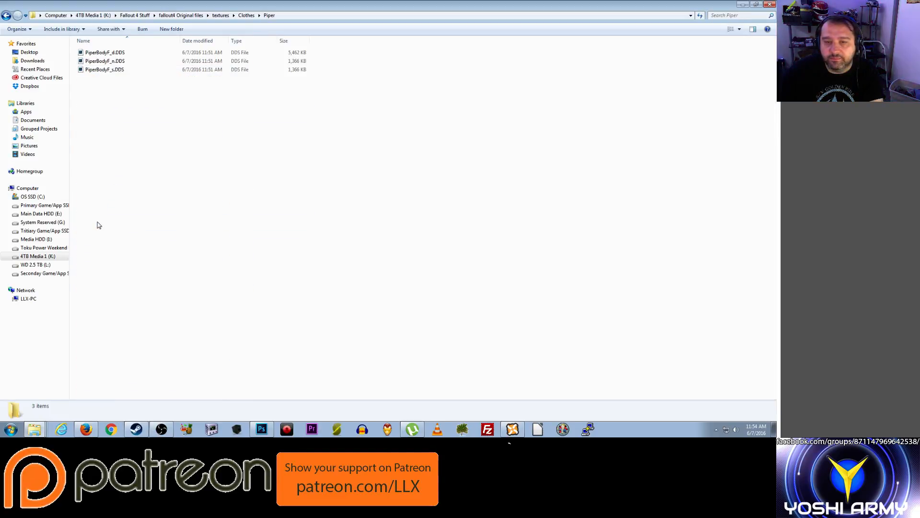
double_click(99, 54)
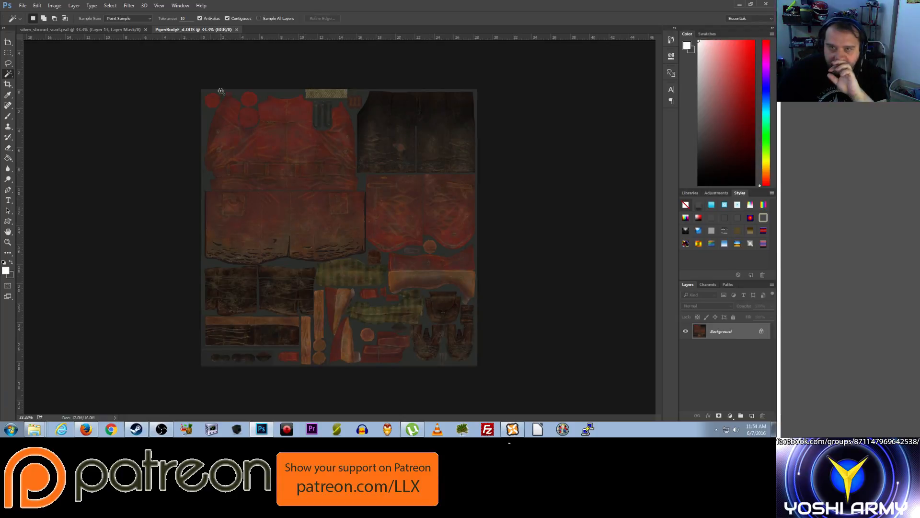
Step: Close the silver_shroud_scarf.psd document and display the channels of PiperBodyF_d.DDS, including Alpha 1
left_click(146, 29)
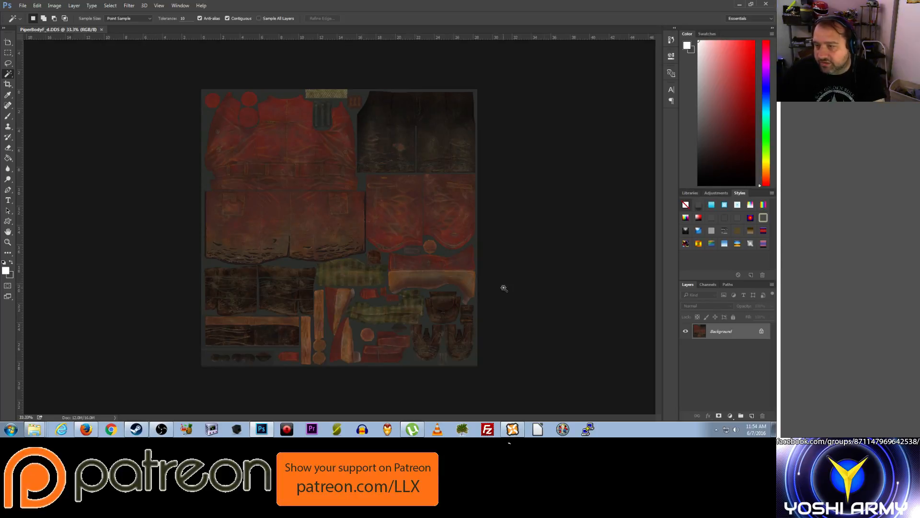
left_click(715, 285)
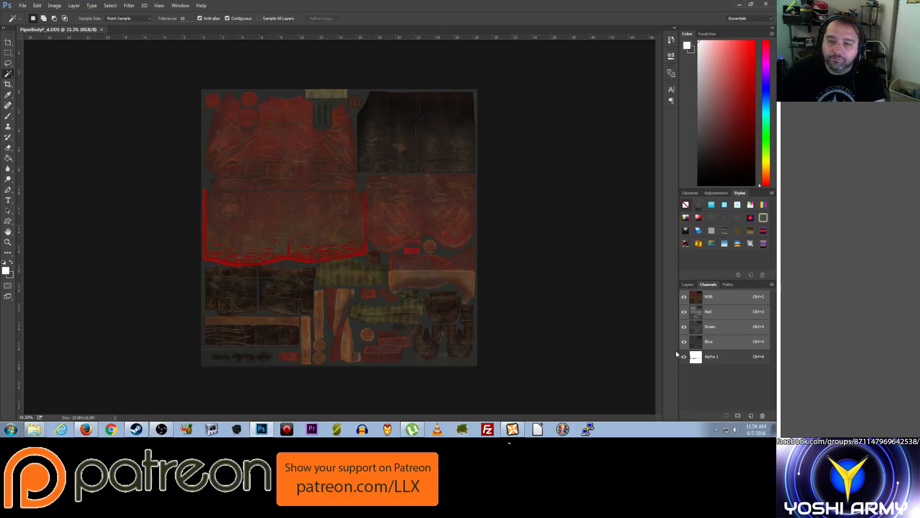
Step: Toggle the Alpha 1 channel's visibility and examine which areas it masks around the coat's torn hem, leaving the channel hidden
left_click(684, 357)
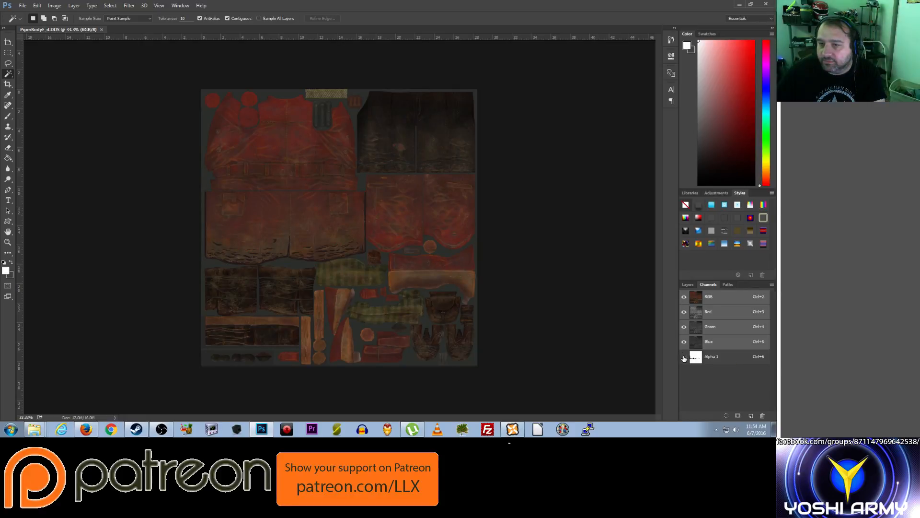
left_click(684, 357)
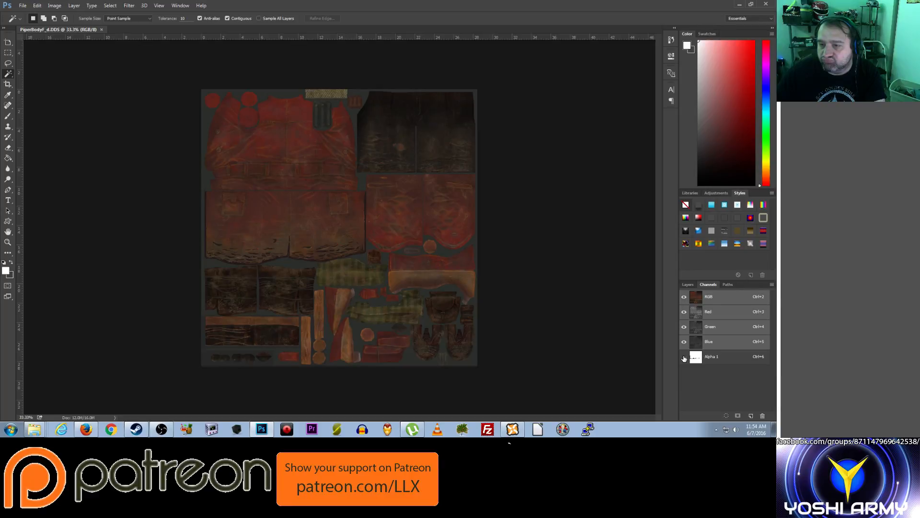
left_click(684, 358)
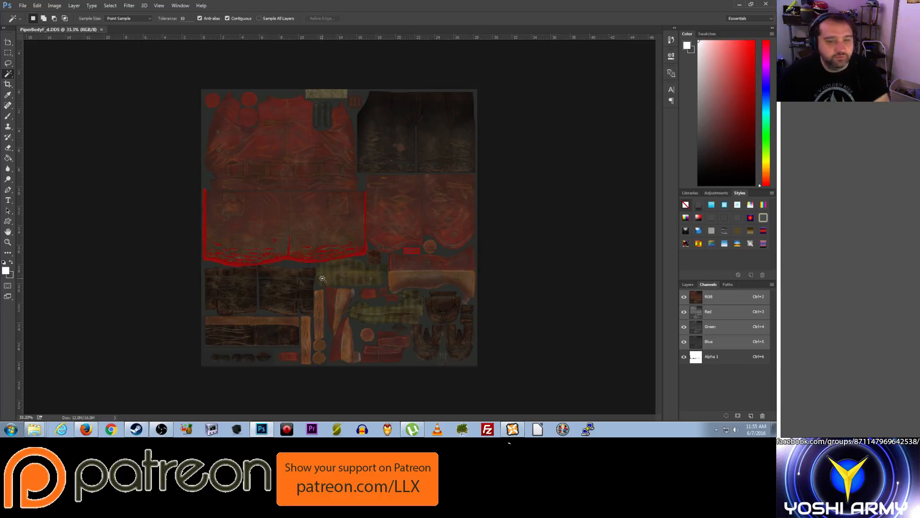
scroll(319, 265, "up", 4)
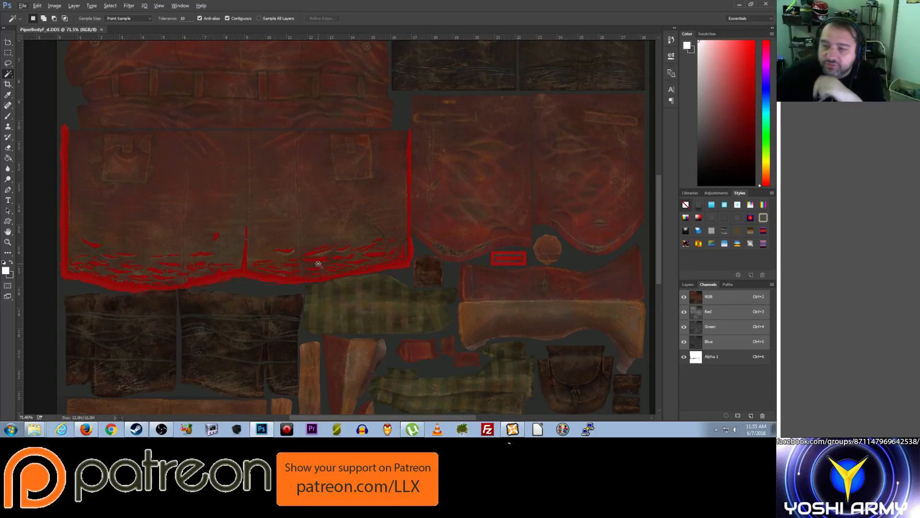
left_click(683, 358)
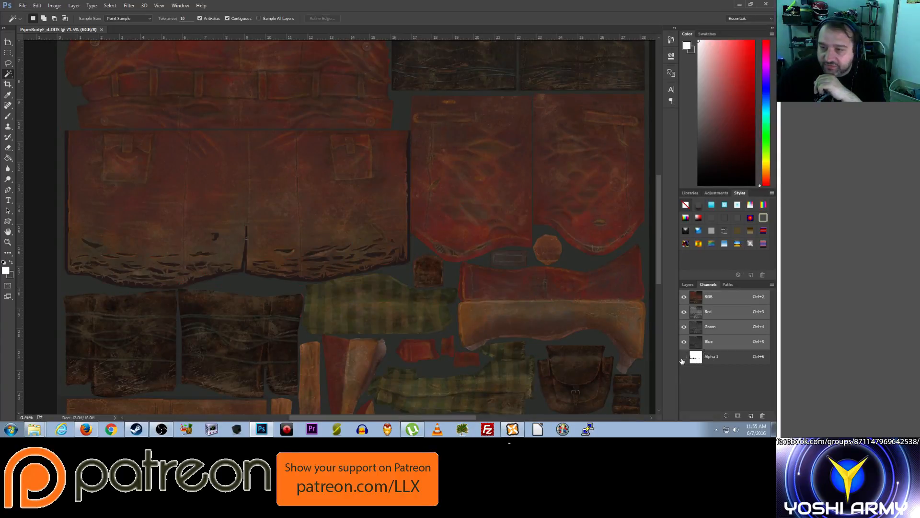
left_click(683, 358)
left_click(683, 357)
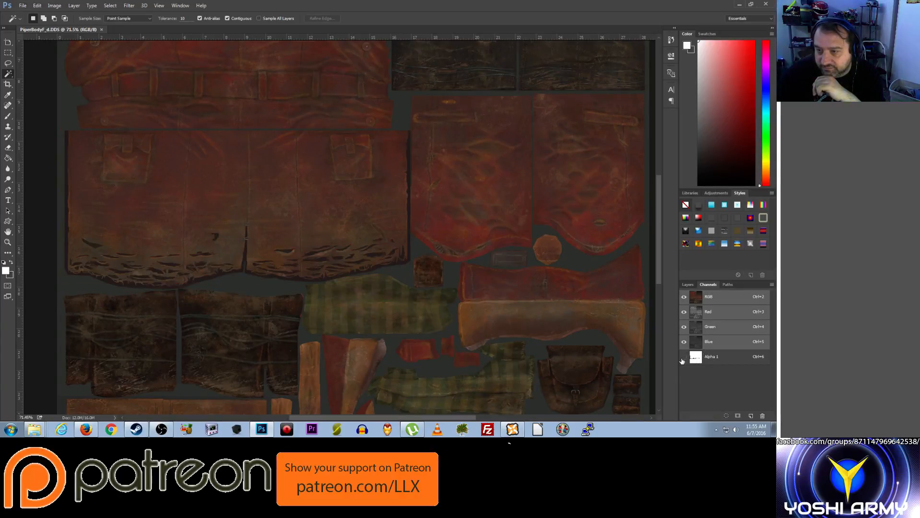
left_click(683, 358)
left_click(683, 358)
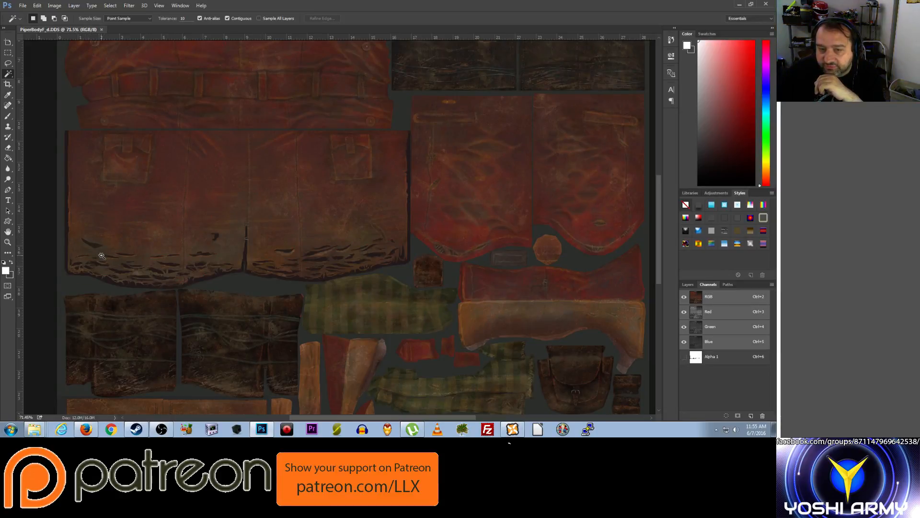
Step: Pick the Clone Stamp tool and try a short stroke on the fabric beside the leftmost tear above the coat's frayed hem
left_click(8, 161)
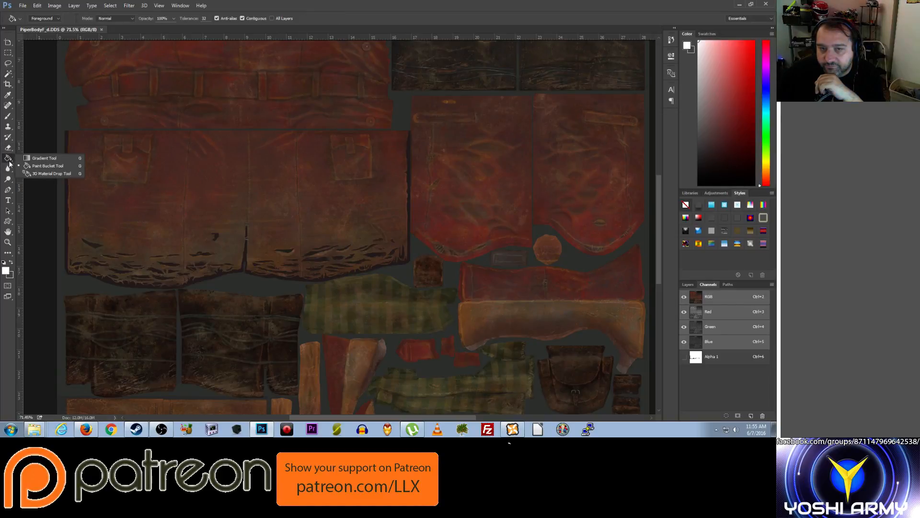
left_click(8, 137)
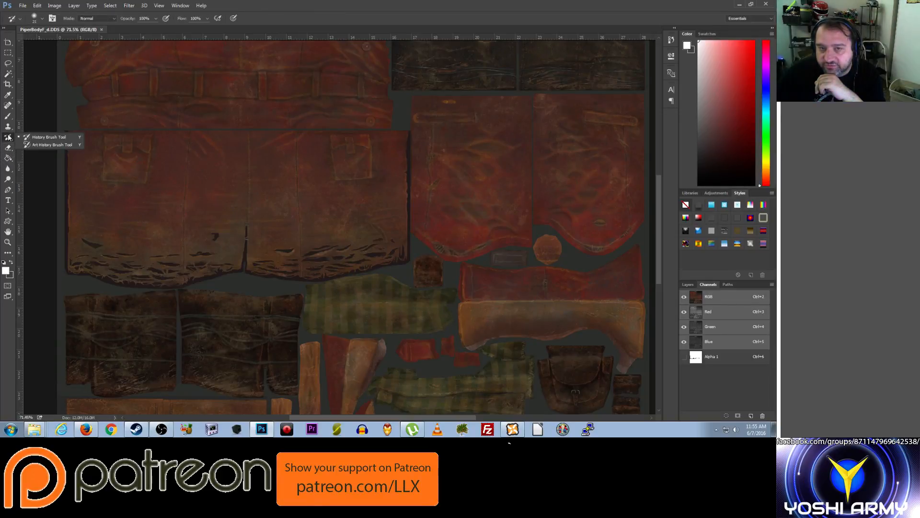
left_click(7, 117)
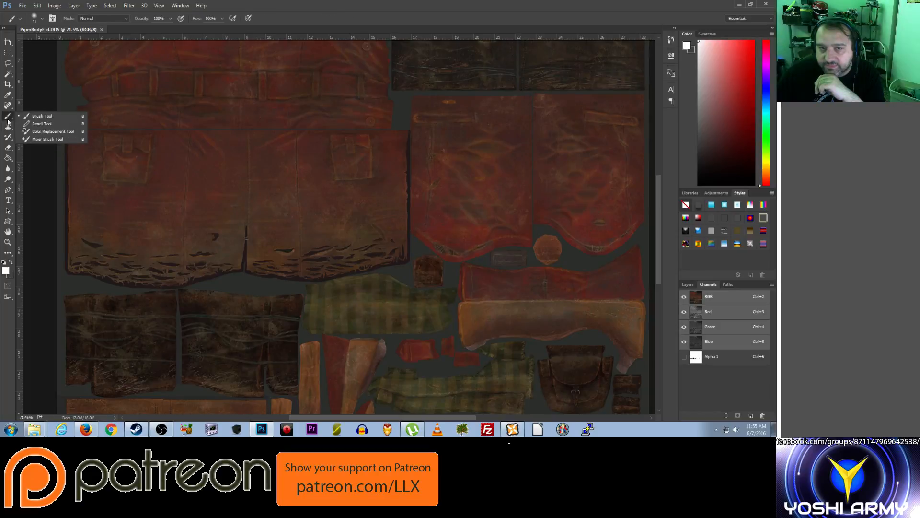
left_click(6, 127)
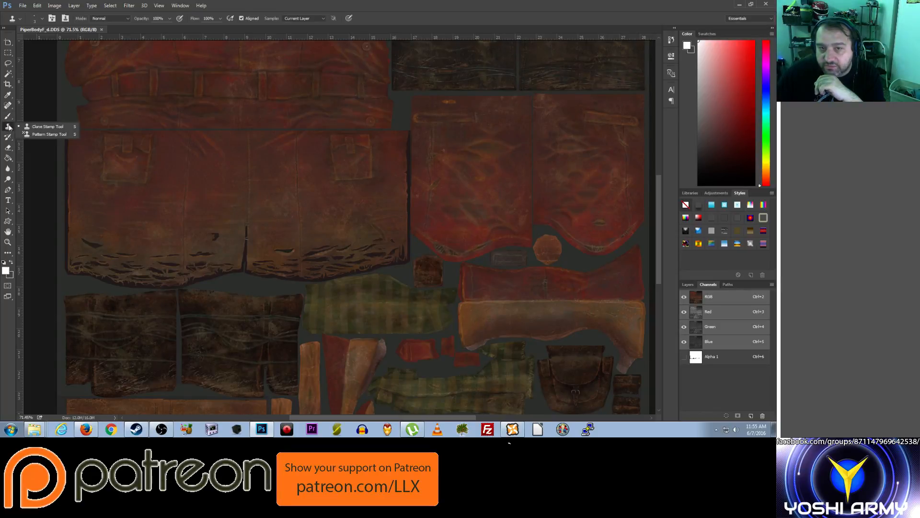
left_click(6, 117)
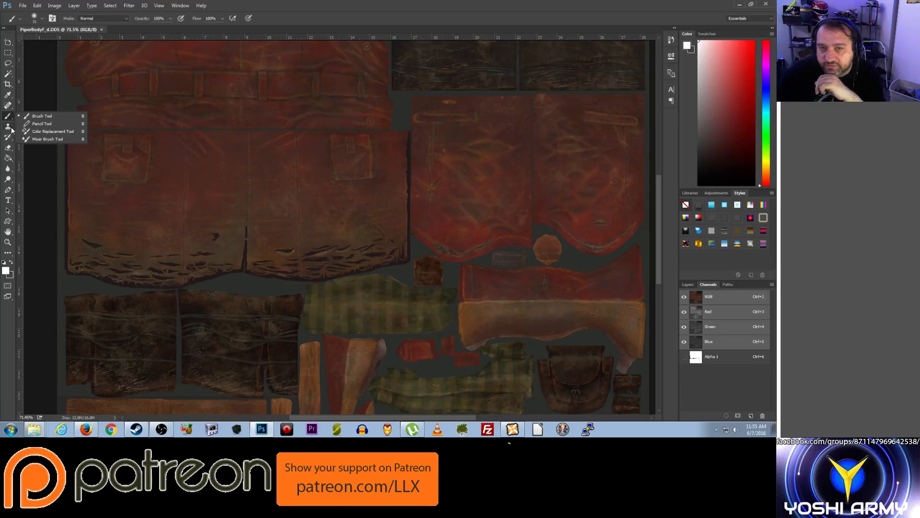
left_click(7, 126)
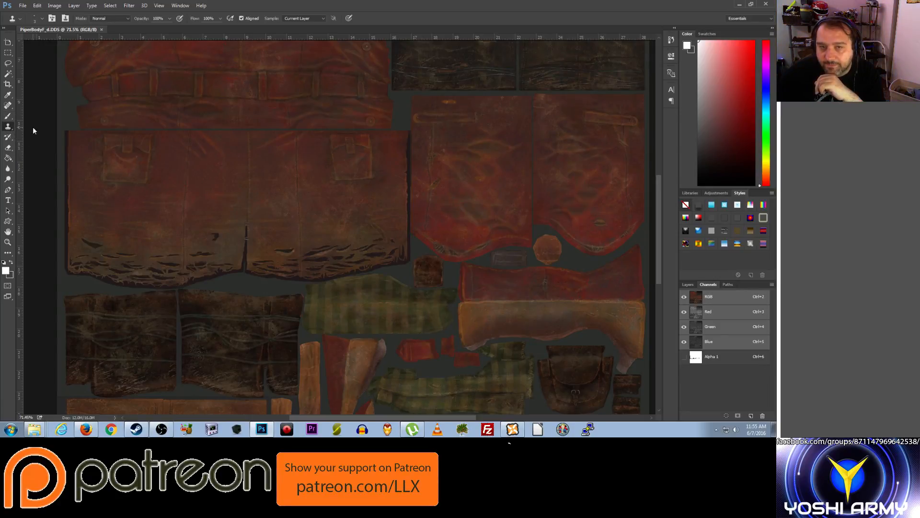
scroll(103, 255, "up", 2)
scroll(89, 246, "up", 2)
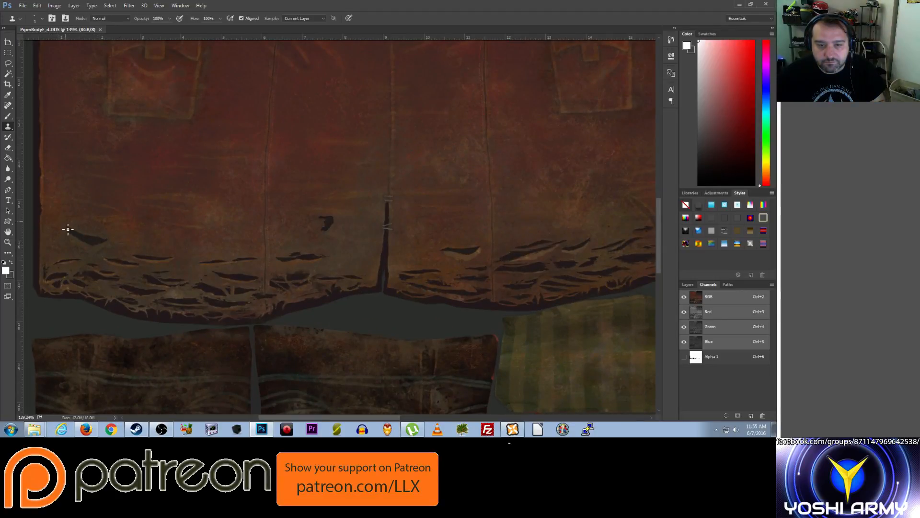
left_click_drag(66, 222, 62, 220)
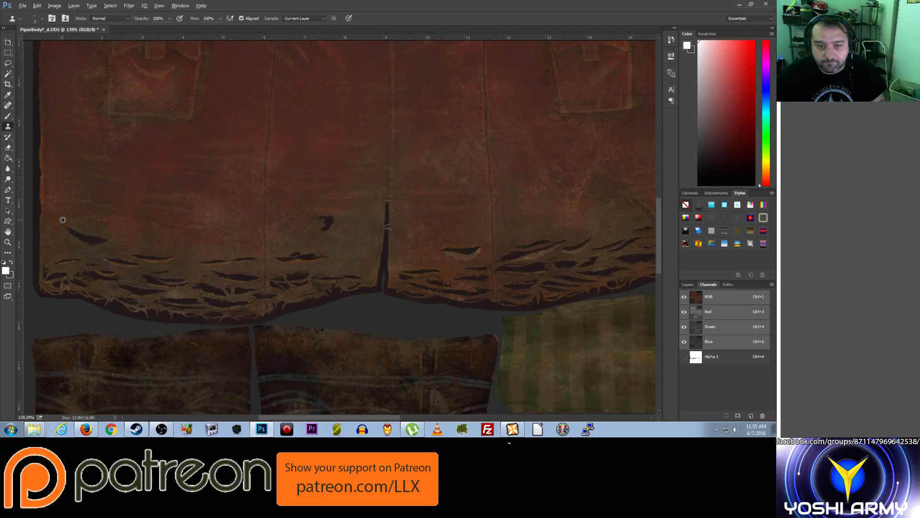
Step: Enlarge the clone brush and cover the leftmost tear above the coat's frayed hem with fabric sampled from beside it
right_click(63, 222)
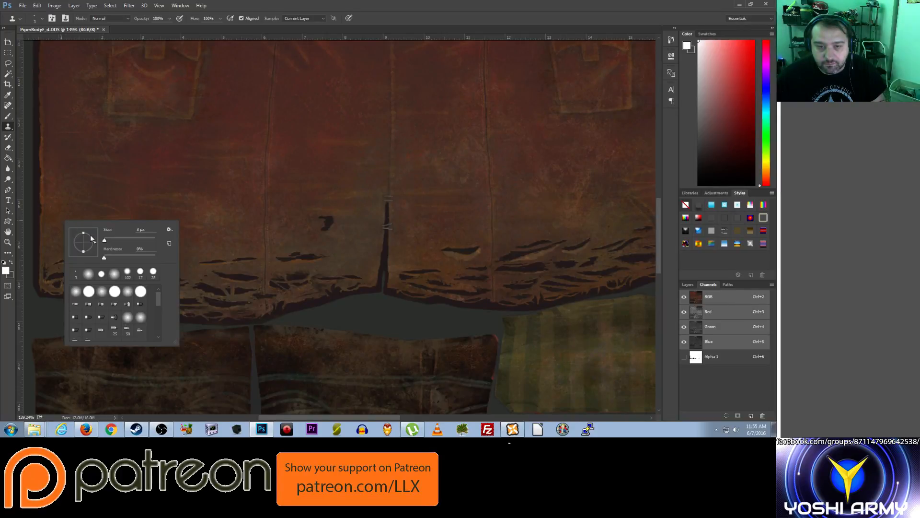
left_click_drag(105, 238, 106, 241)
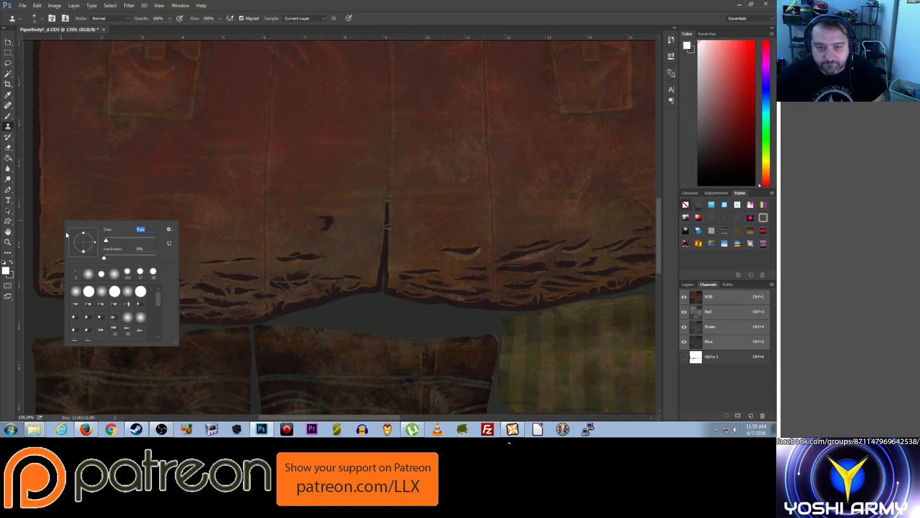
key("Return")
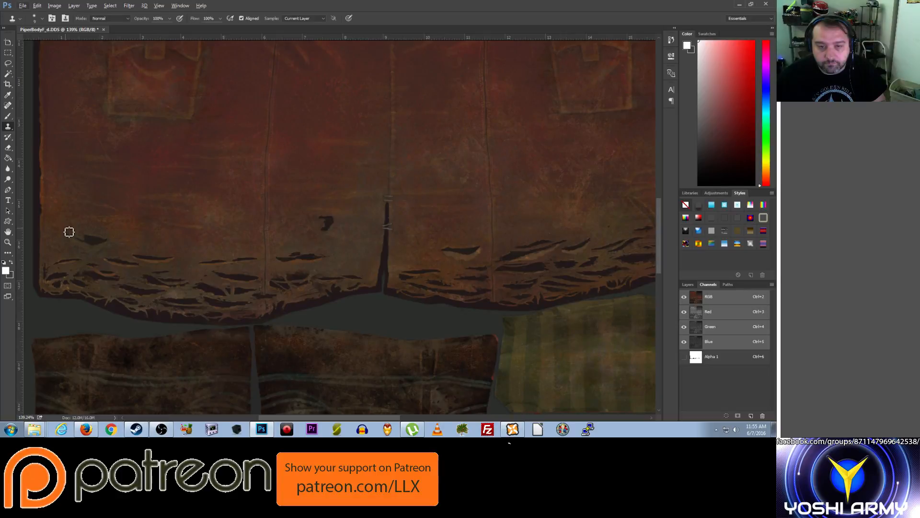
right_click(69, 232)
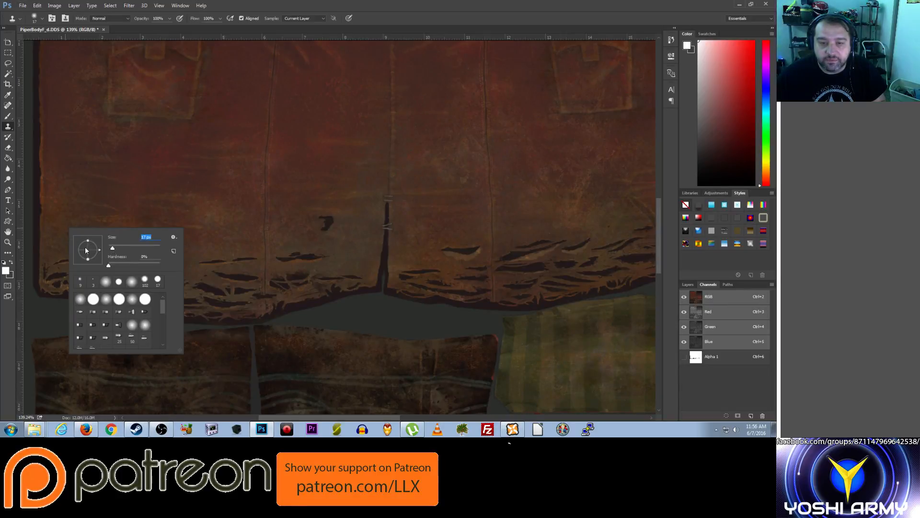
left_click(67, 222)
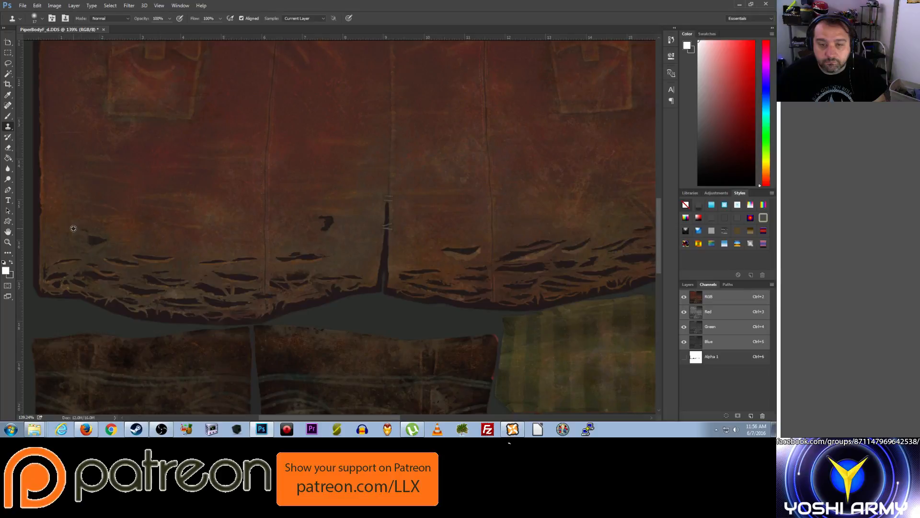
left_click_drag(86, 232, 112, 239)
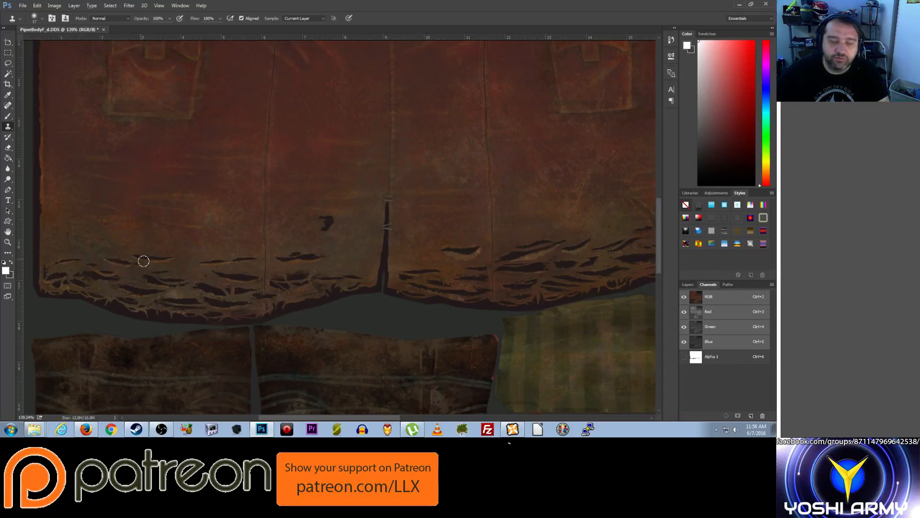
Step: Close PiperBodyF_d.DDS without saving the changes and go to the Valentine folder inside textures\Clothes in the file explorer
left_click(103, 30)
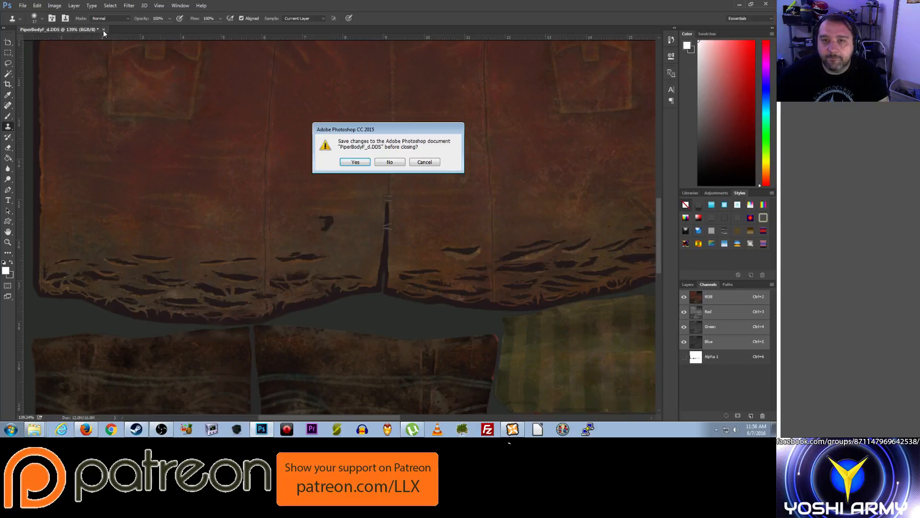
left_click(390, 163)
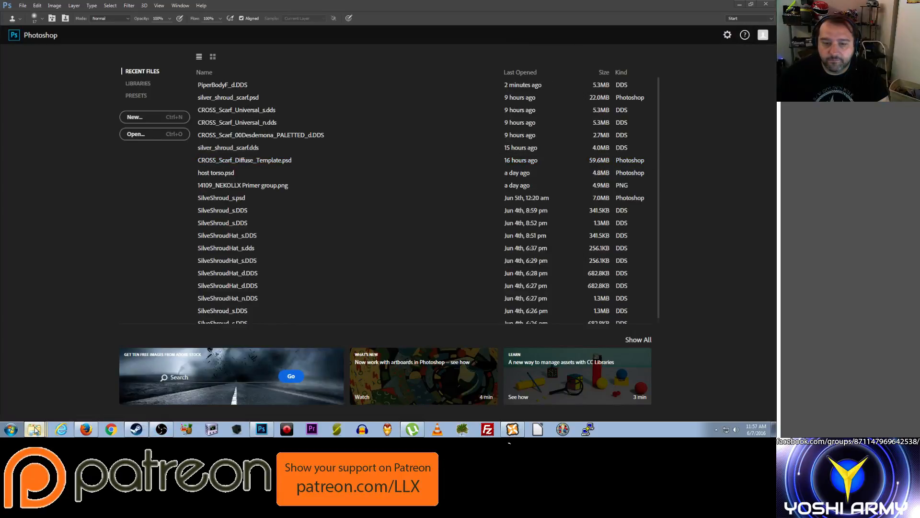
left_click(34, 429)
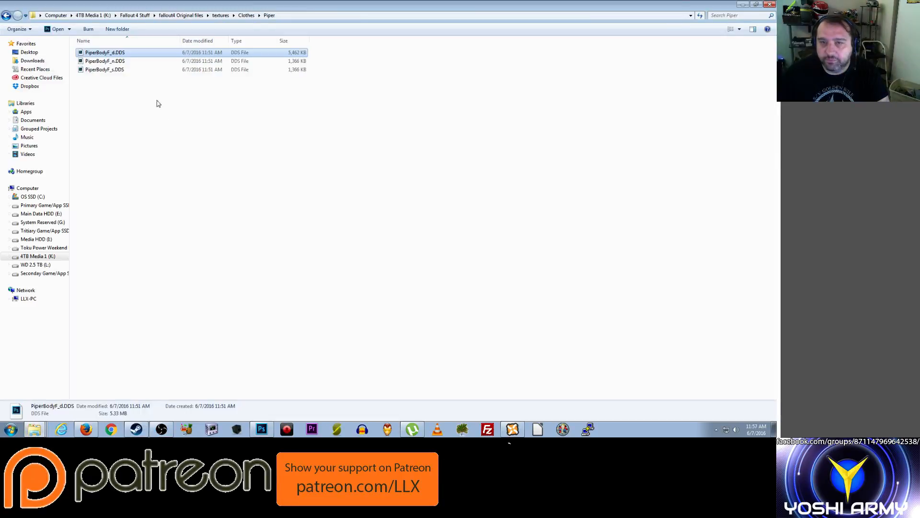
left_click(246, 15)
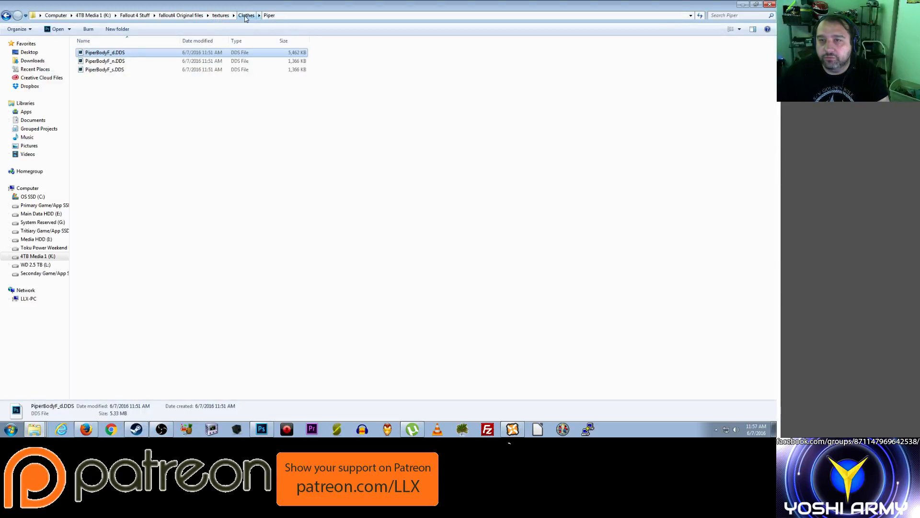
left_click(101, 359)
double_click(95, 384)
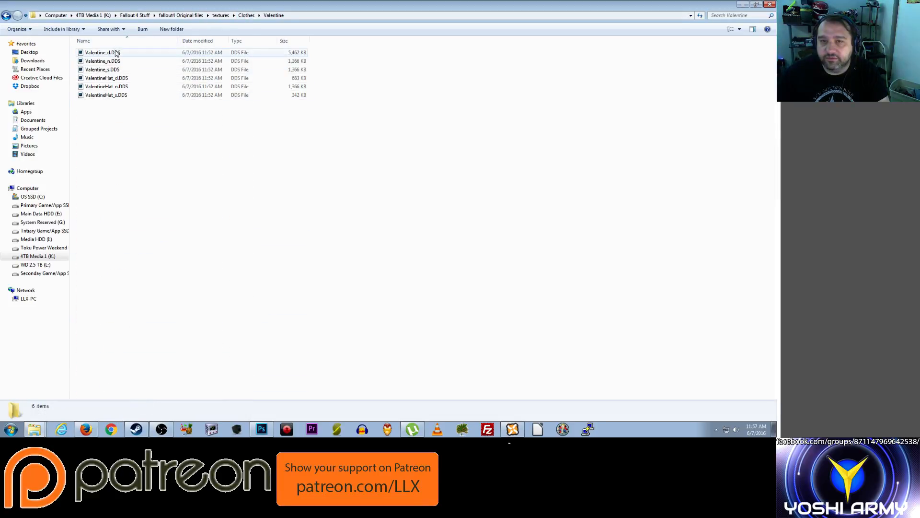
Step: Open Valentine_d.DDS in Photoshop and look over the coat, shirt and tie pieces of the diffuse texture
left_click(116, 53)
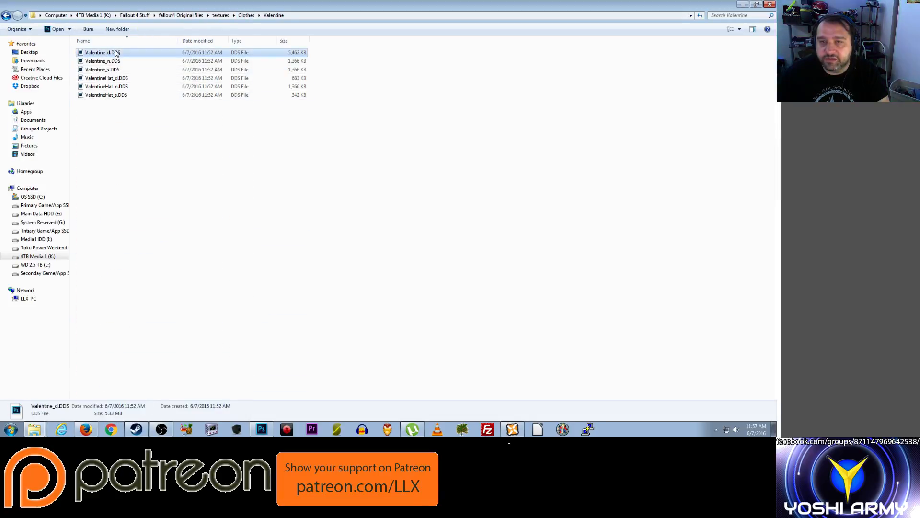
left_click(69, 31)
left_click(72, 42)
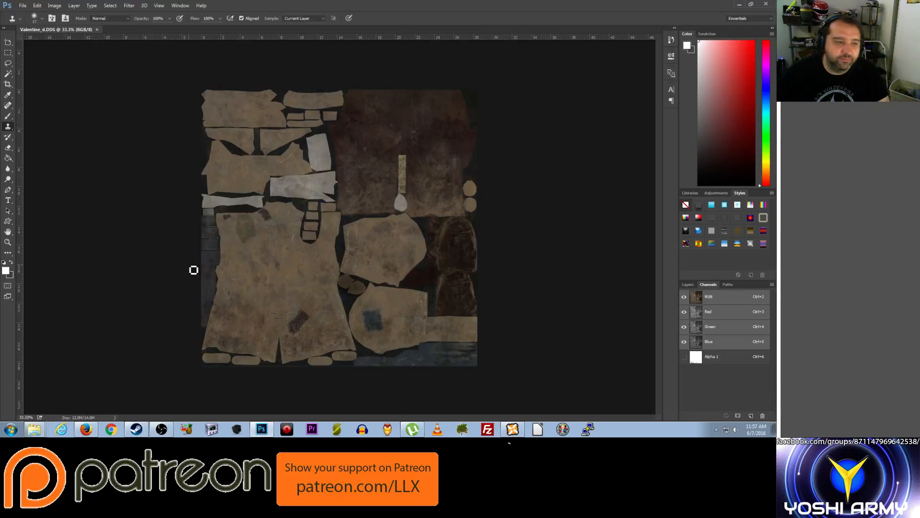
scroll(326, 308, "up", 2)
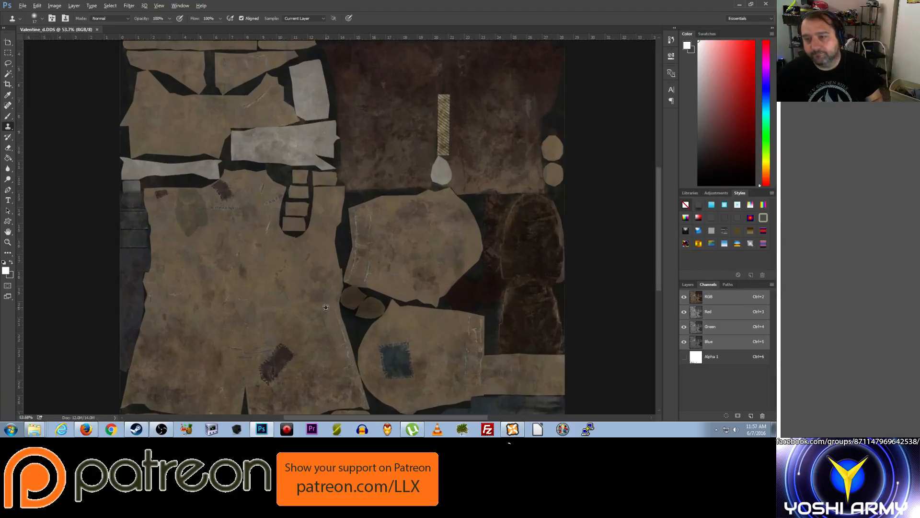
scroll(267, 243, "up", 3)
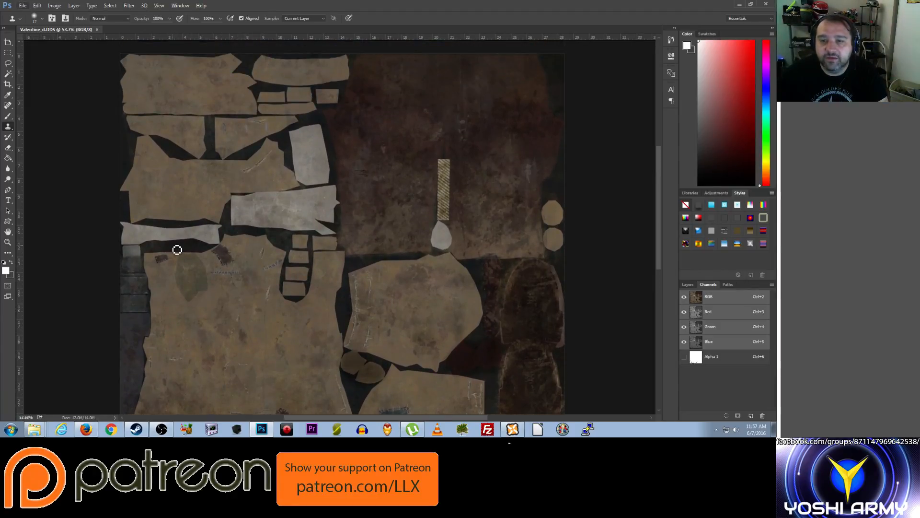
scroll(177, 249, "down", 3)
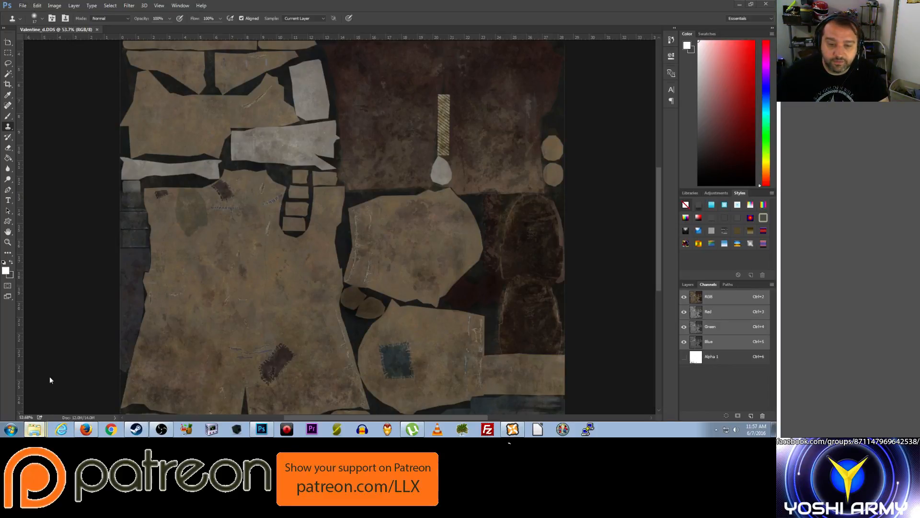
Step: Open Valentine_n.DDS from the Valentine folder in Photoshop to view the normal map, and close it again
left_click(41, 399)
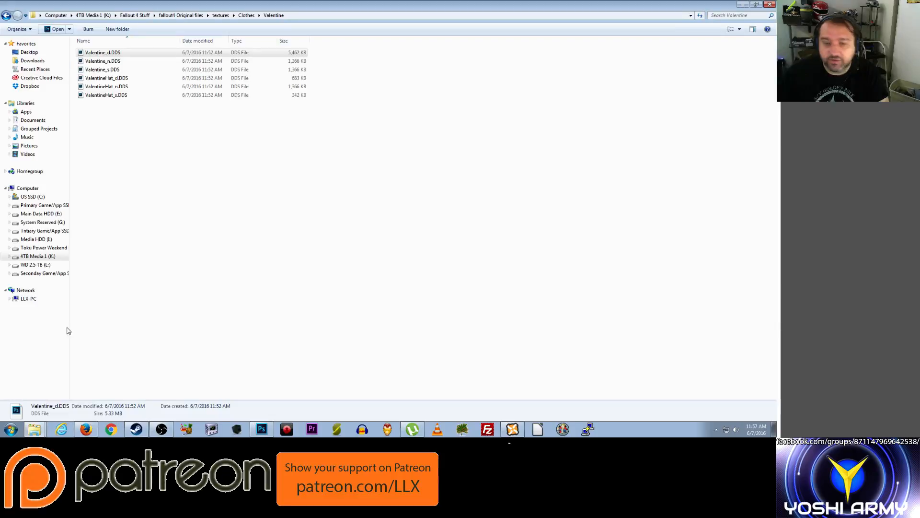
left_click(127, 61)
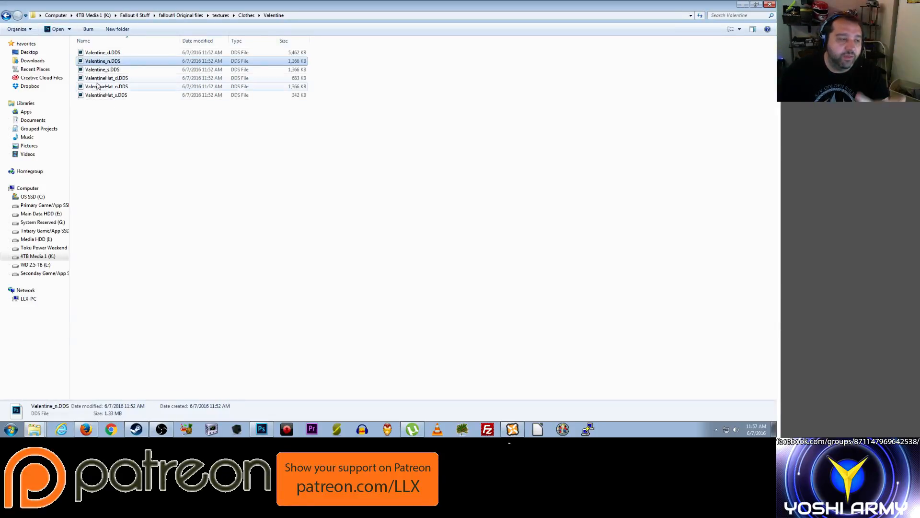
left_click(69, 30)
left_click(72, 42)
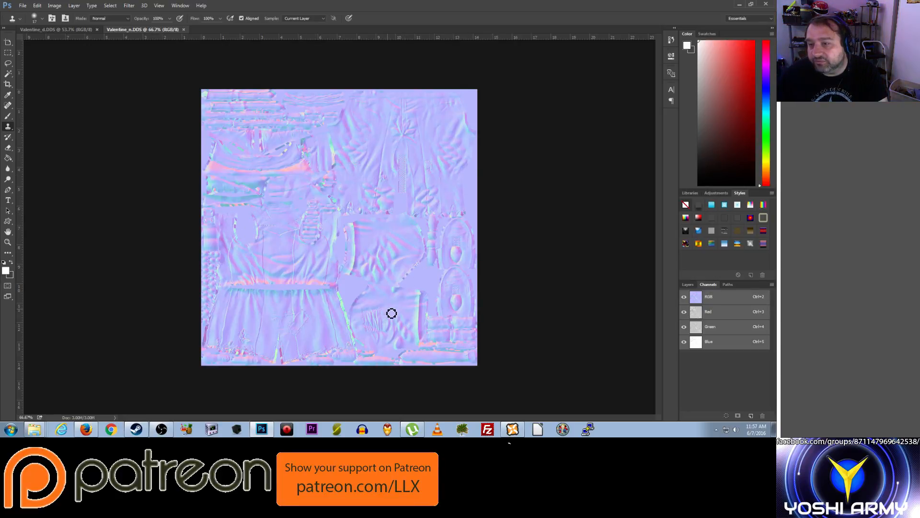
left_click(183, 30)
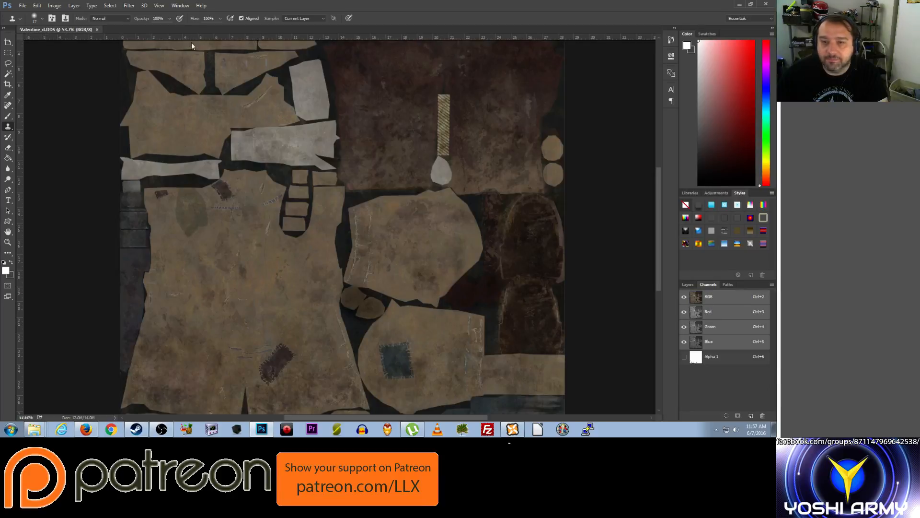
Step: Look over the whole Valentine_d.DDS diffuse texture, from the coat body and sleeves to the shirt and tie pieces
scroll(406, 386, "up", 5)
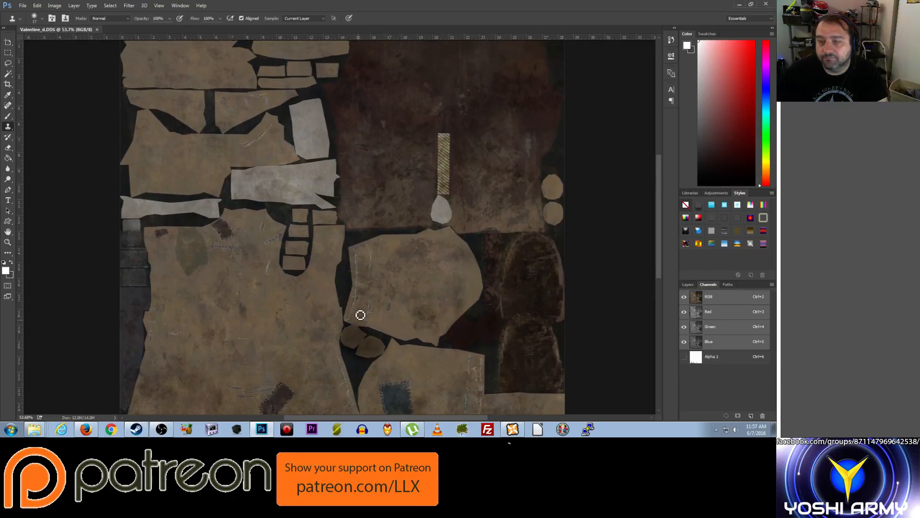
scroll(314, 269, "down", 10)
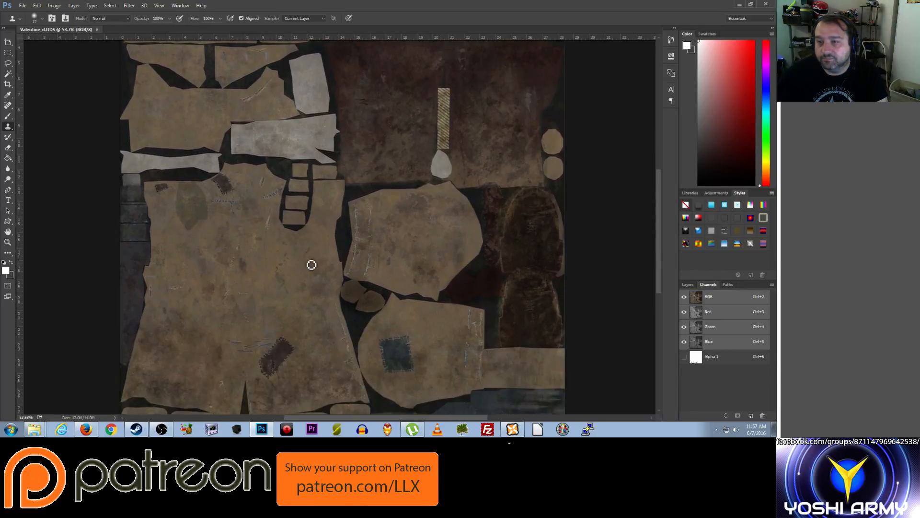
scroll(322, 258, "down", 2)
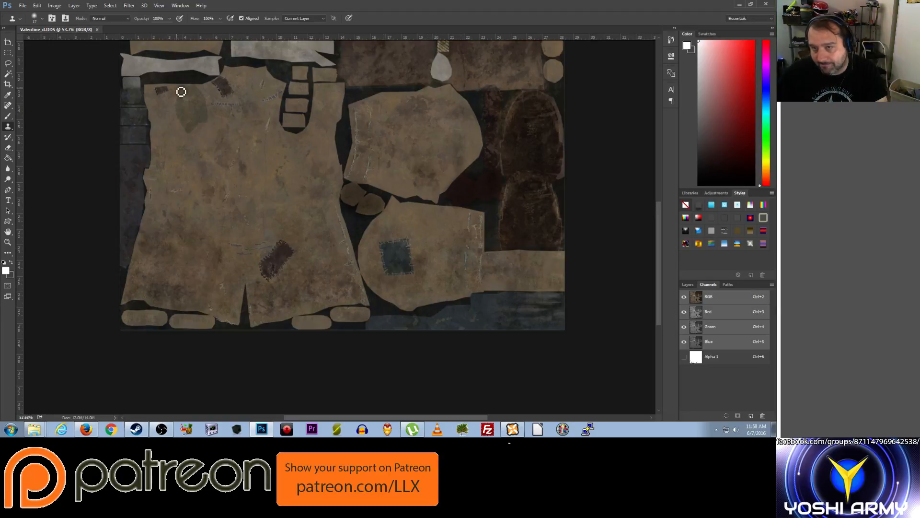
scroll(224, 150, "up", 3)
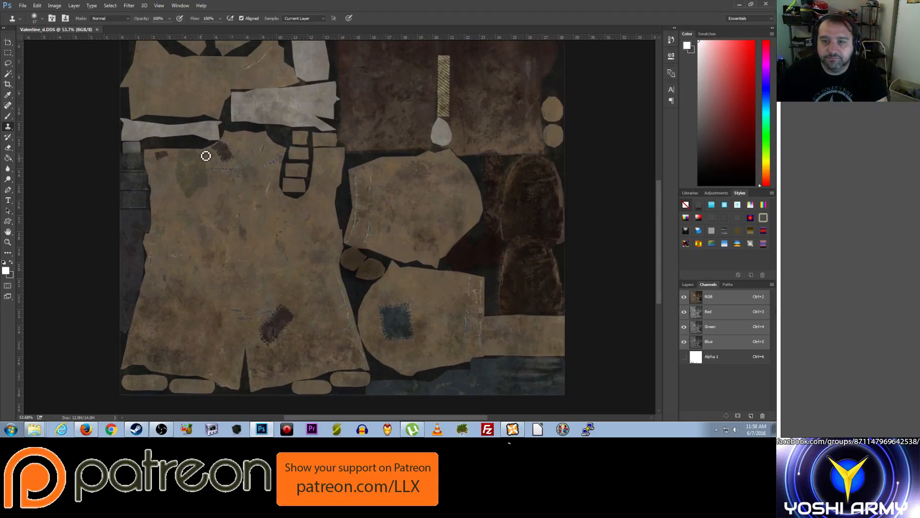
scroll(205, 156, "up", 5)
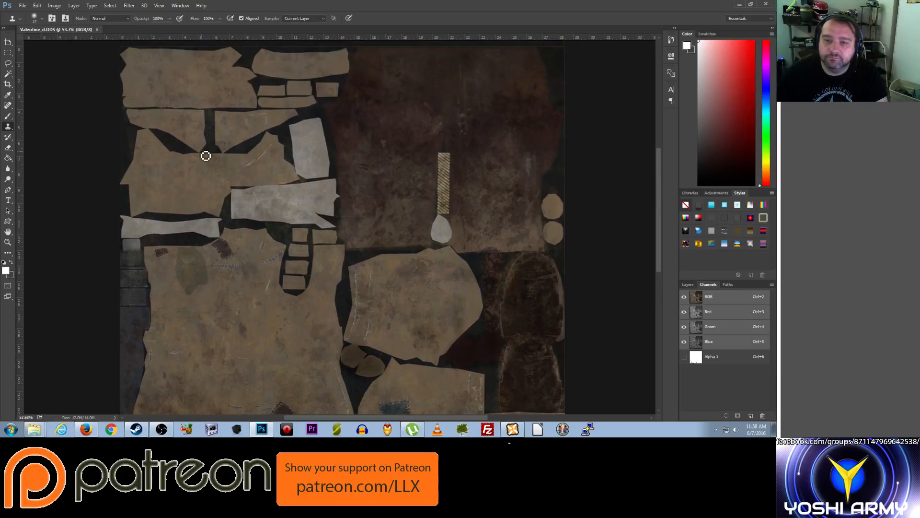
scroll(206, 156, "down", 2)
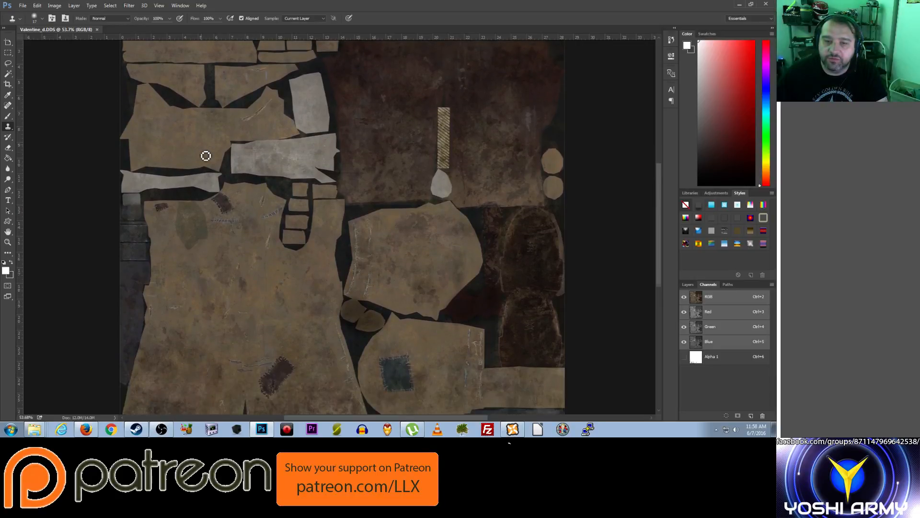
scroll(191, 237, "up", 1)
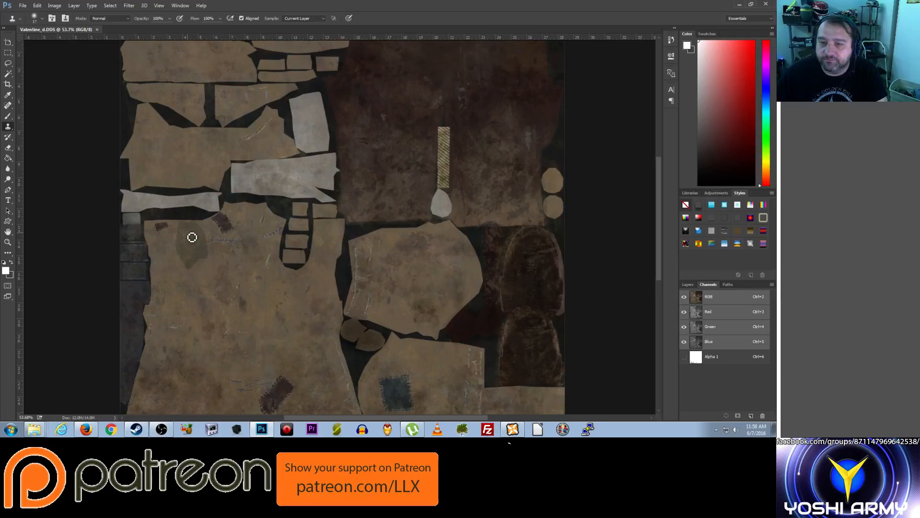
scroll(206, 251, "up", 2)
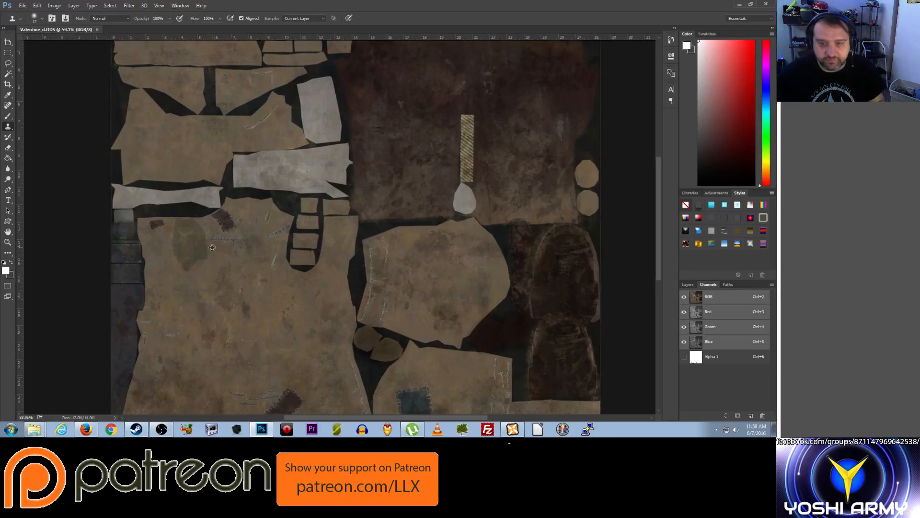
Step: Examine the tears and marks on the small coat pieces beside the shirt parts at close range
scroll(211, 243, "up", 5)
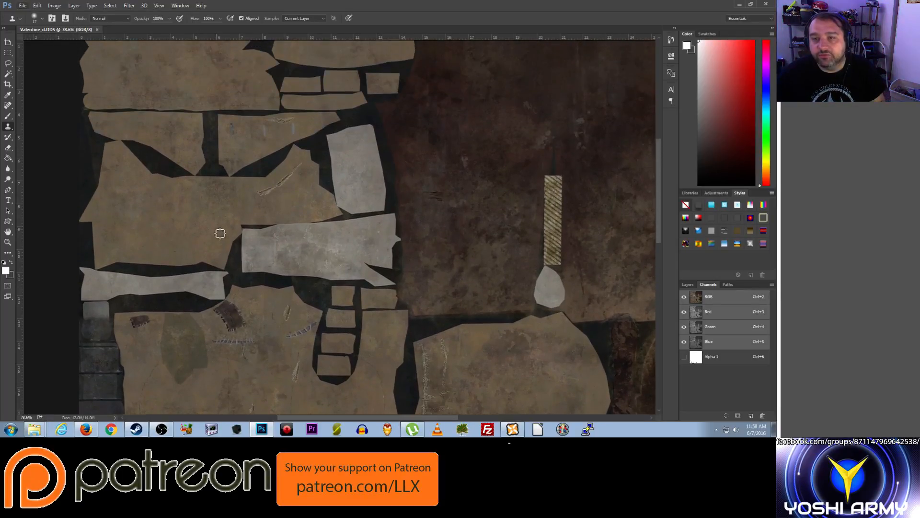
scroll(230, 213, "up", 1)
scroll(232, 214, "up", 3)
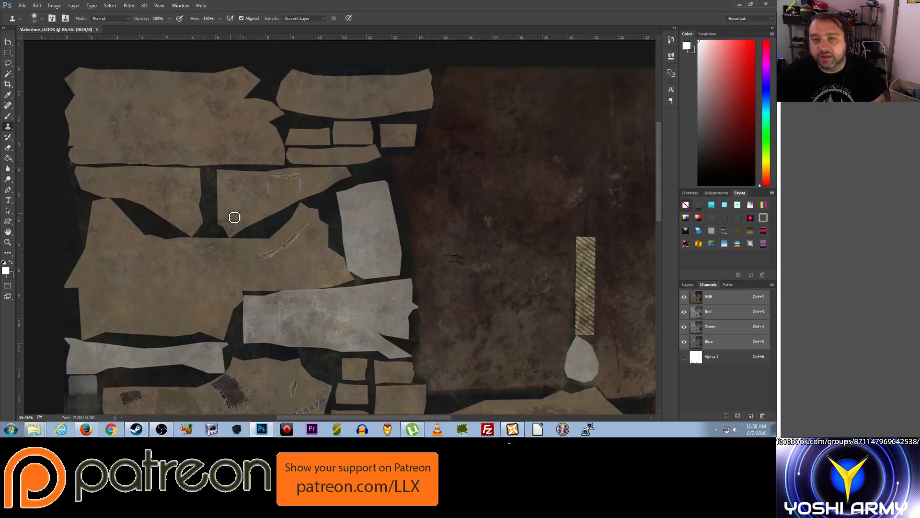
scroll(296, 199, "up", 3)
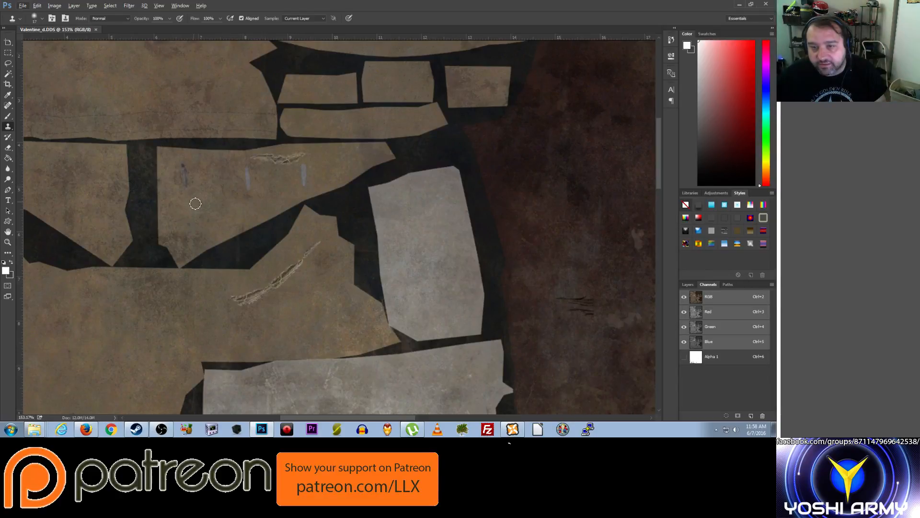
scroll(197, 208, "down", 3)
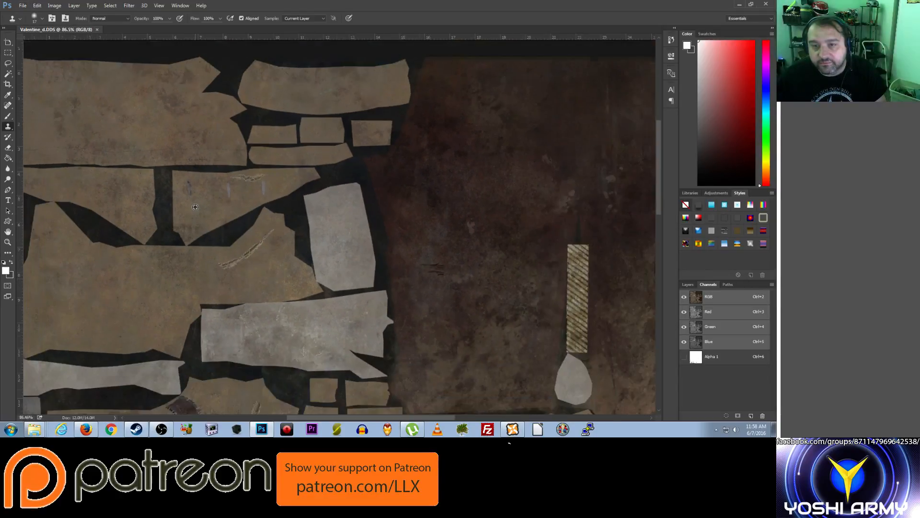
scroll(194, 204, "up", 1)
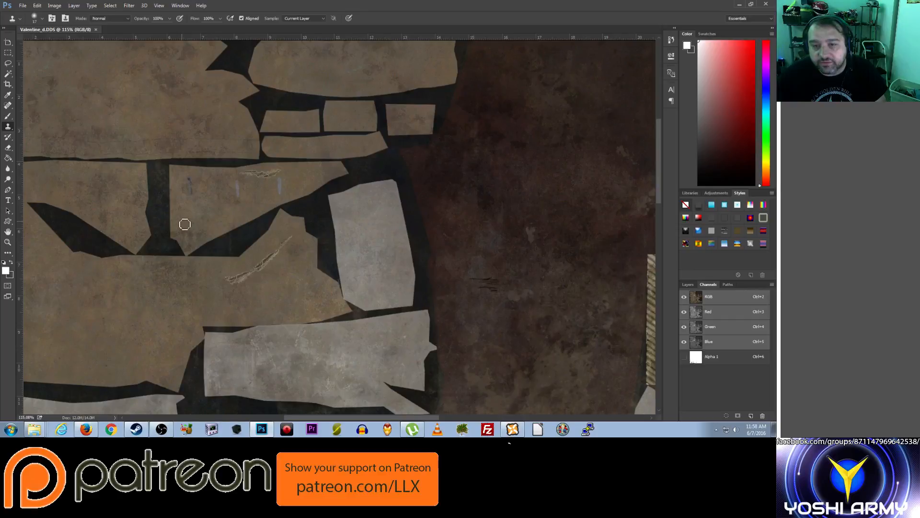
scroll(184, 223, "down", 1)
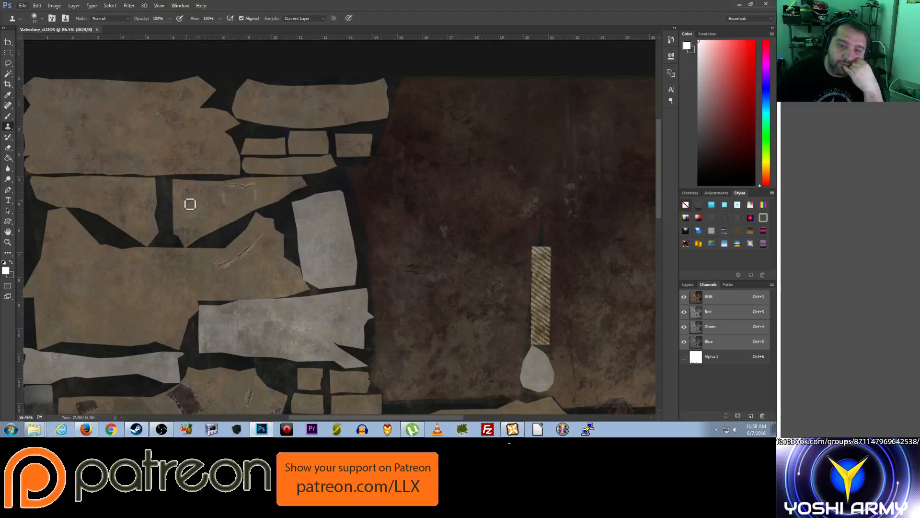
scroll(190, 204, "up", 2)
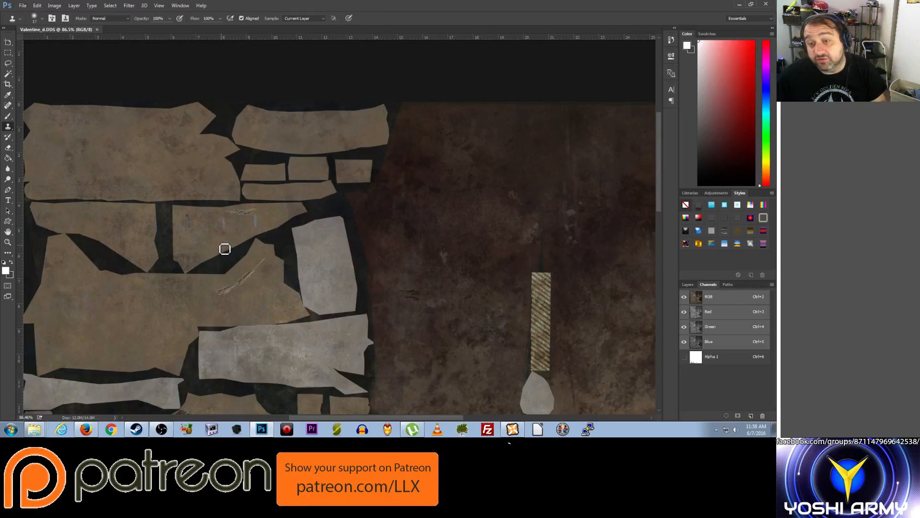
scroll(223, 247, "up", 3)
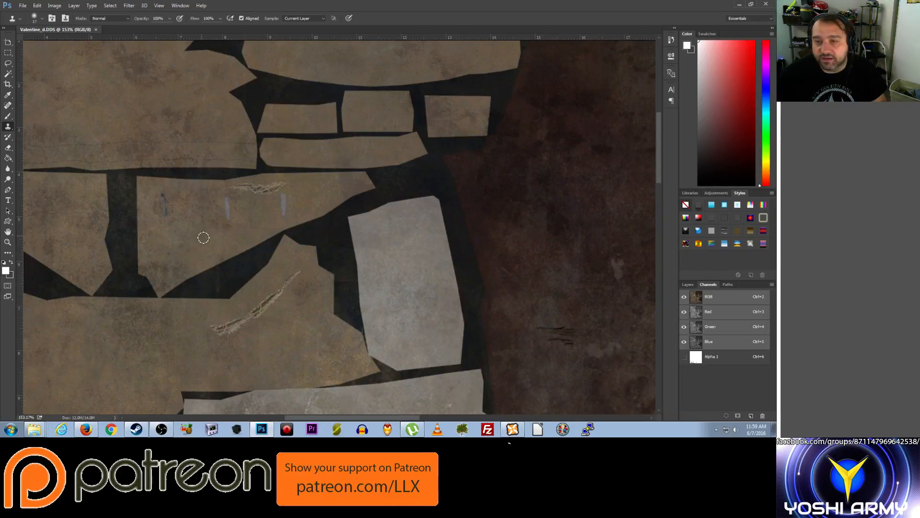
scroll(212, 237, "down", 1)
scroll(213, 232, "up", 3)
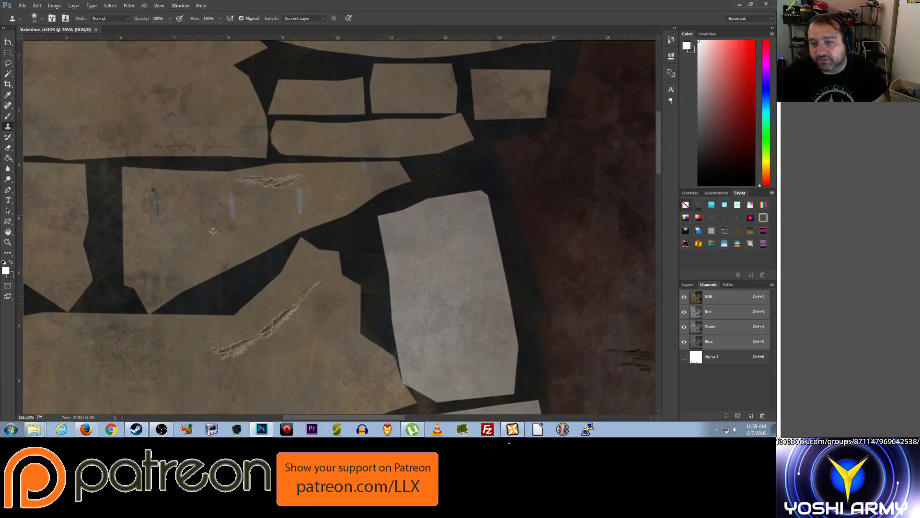
scroll(234, 214, "down", 4)
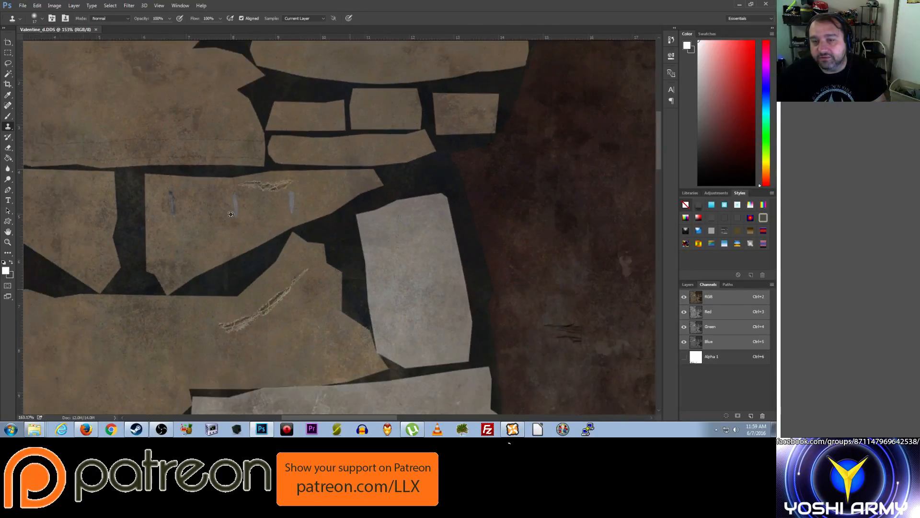
scroll(231, 214, "up", 3)
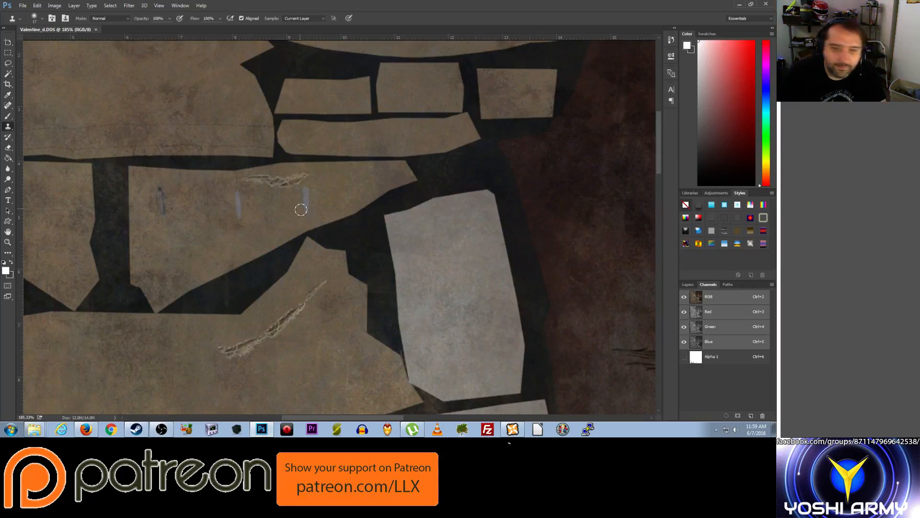
Step: Inspect the shirt pieces and the coat body's tears, stitching and patches down to the hem at close range
scroll(329, 206, "down", 3)
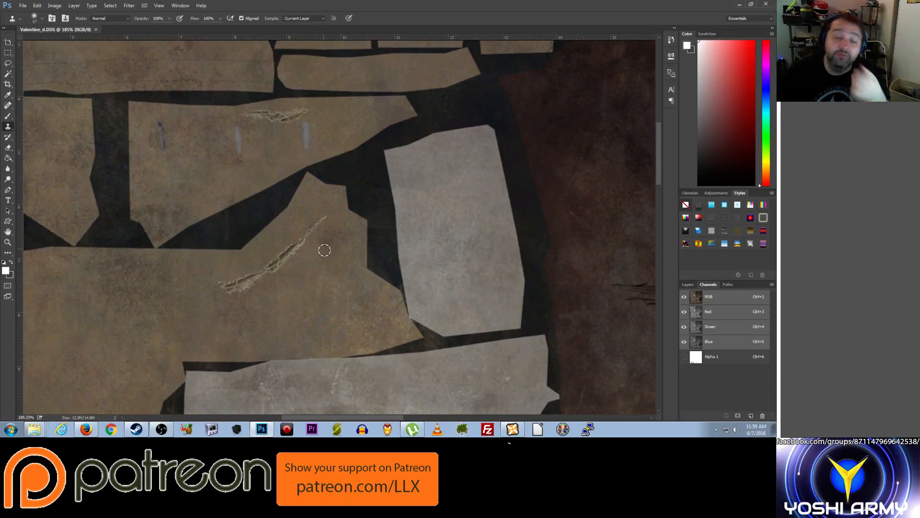
scroll(345, 234, "down", 8)
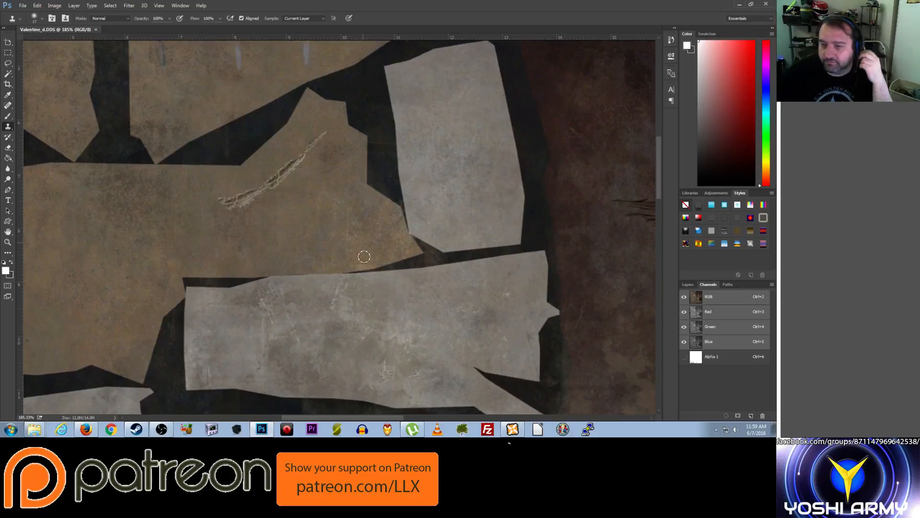
scroll(353, 247, "down", 9)
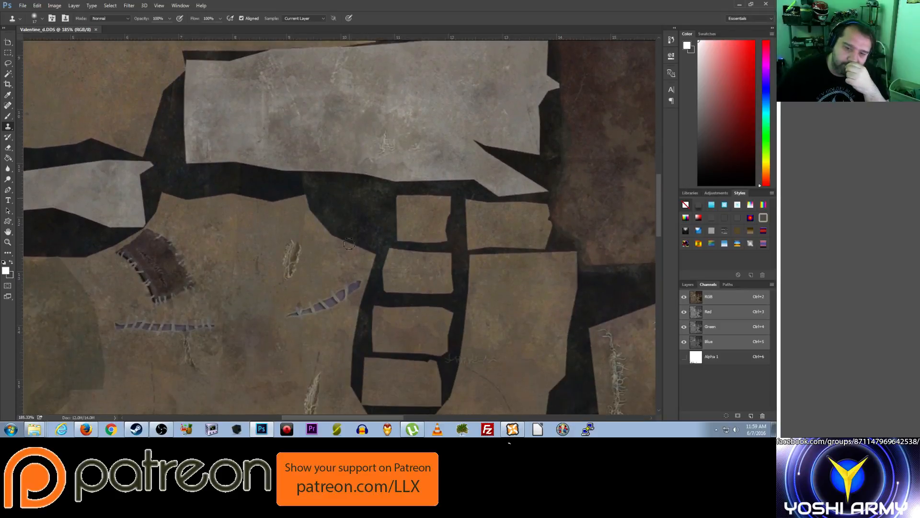
scroll(349, 243, "down", 11)
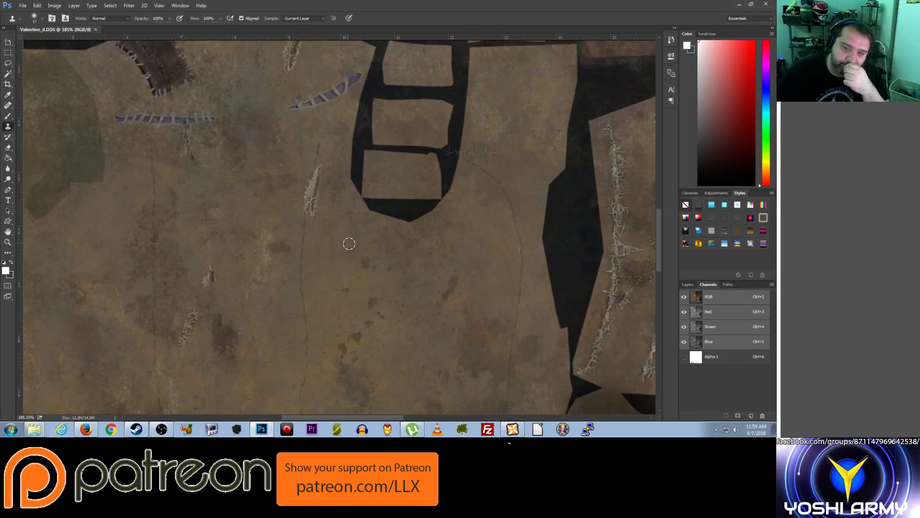
scroll(349, 237, "down", 12)
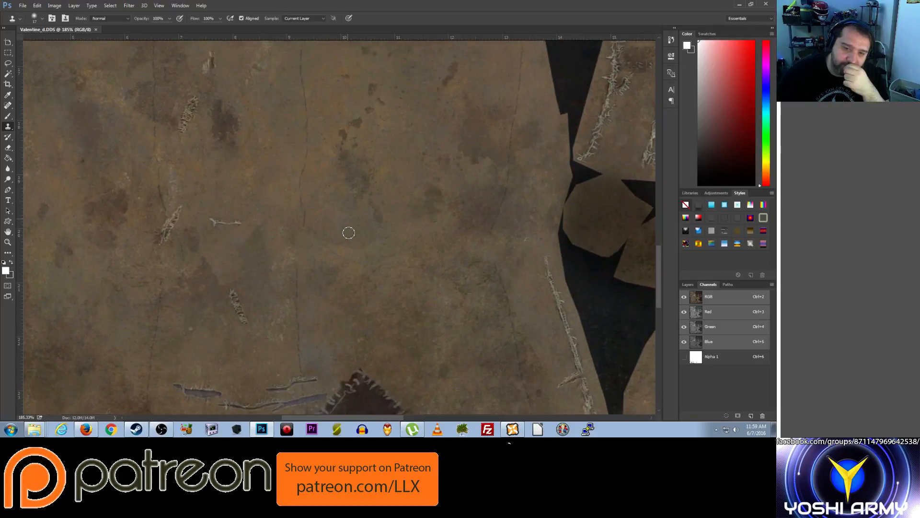
scroll(349, 231, "down", 2)
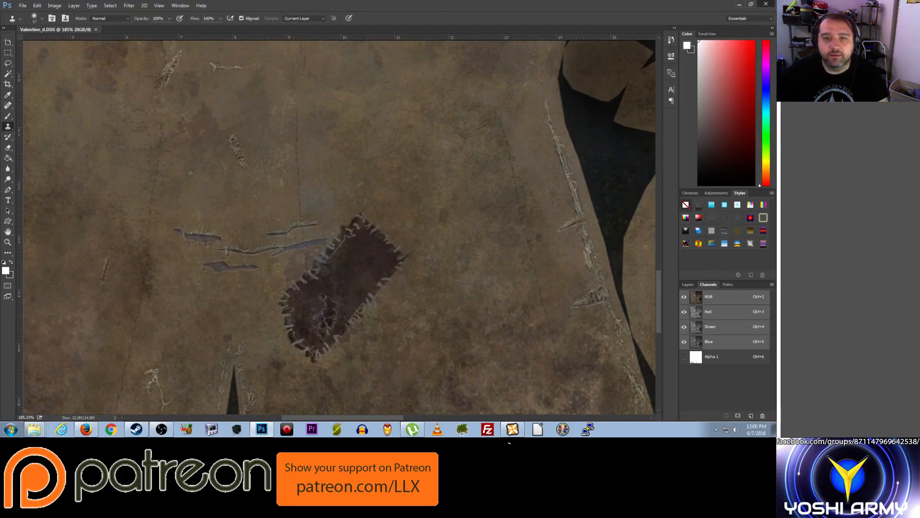
Step: Close Photoshop and launch Material Editor from the Material Editor-3635-1-4 folder on the 4TB Media 1 (K:) drive
left_click(766, 4)
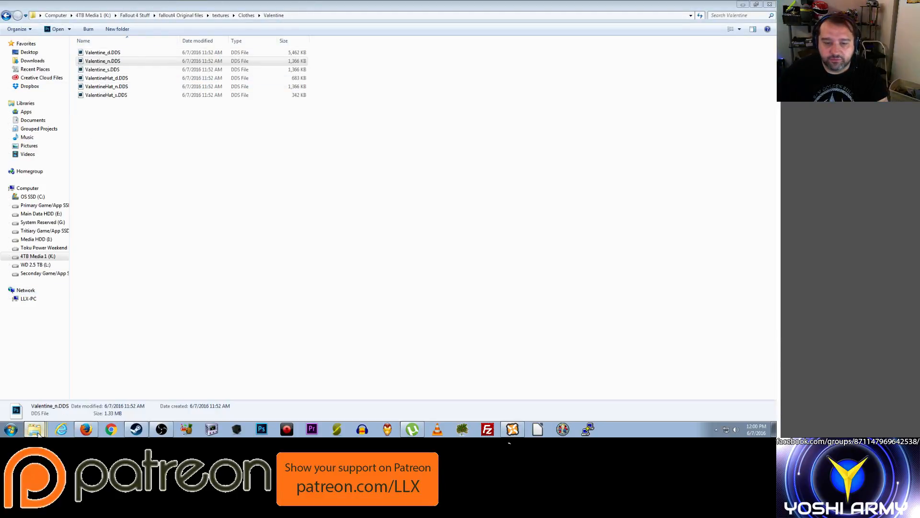
left_click(37, 415)
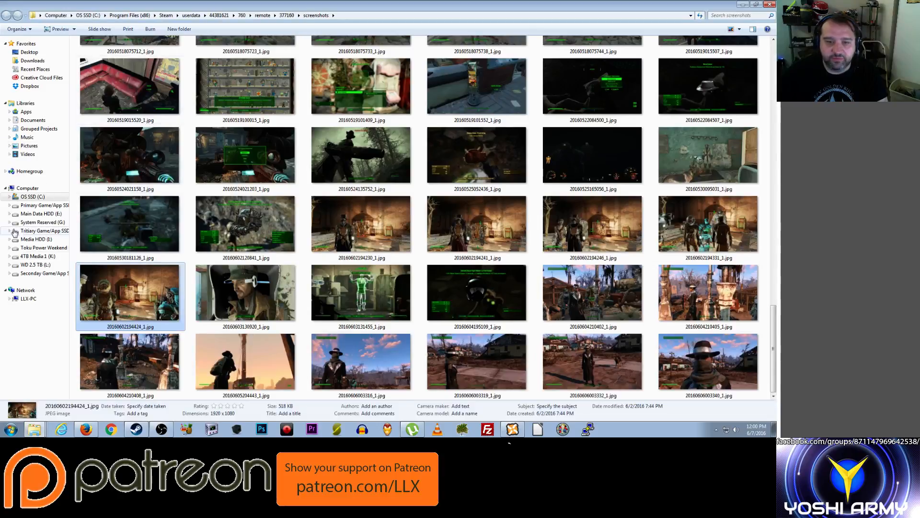
left_click(48, 256)
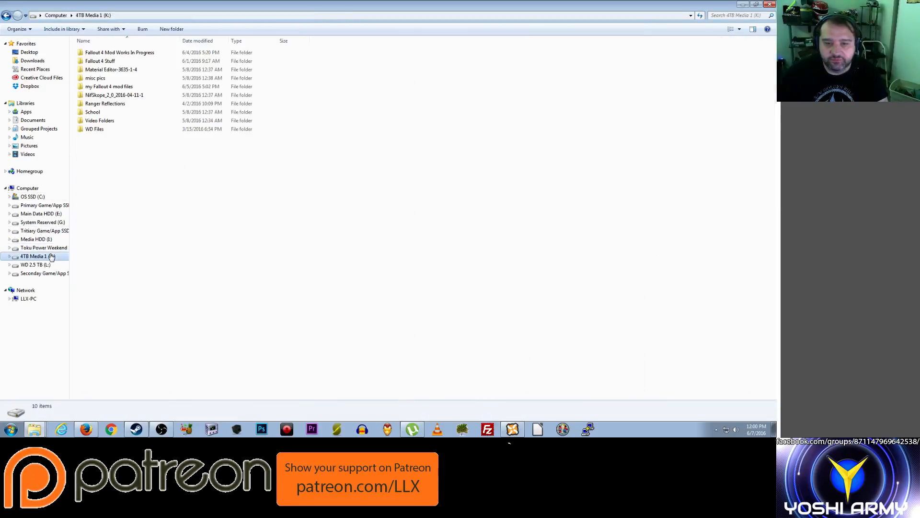
double_click(119, 70)
double_click(105, 52)
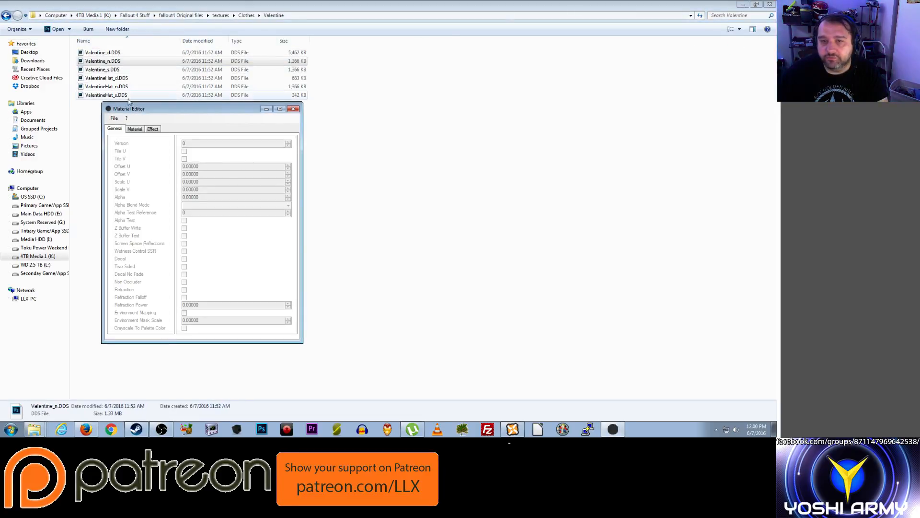
Step: Start opening a material file and browse to Fallout 4 Stuff\fallout4 Original files\Materials\Clothes on the 4TB Media 1 (K:) drive
left_click(114, 118)
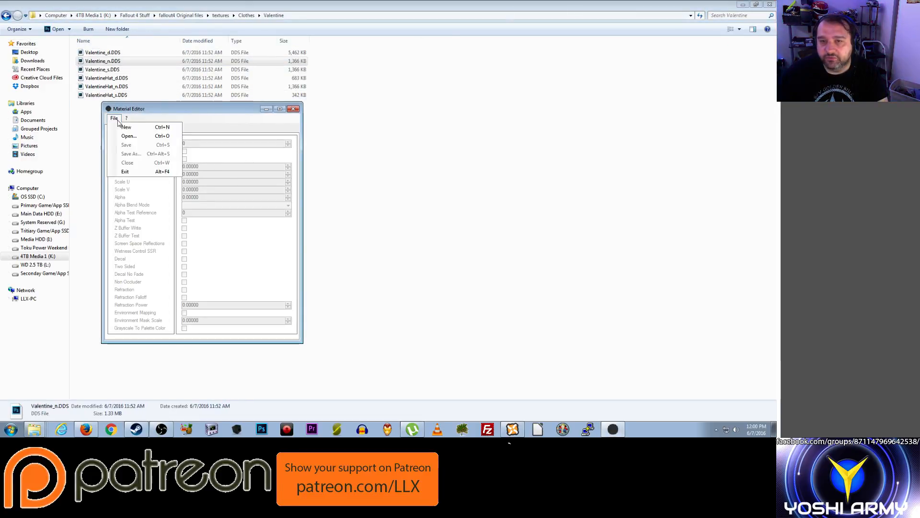
left_click(139, 136)
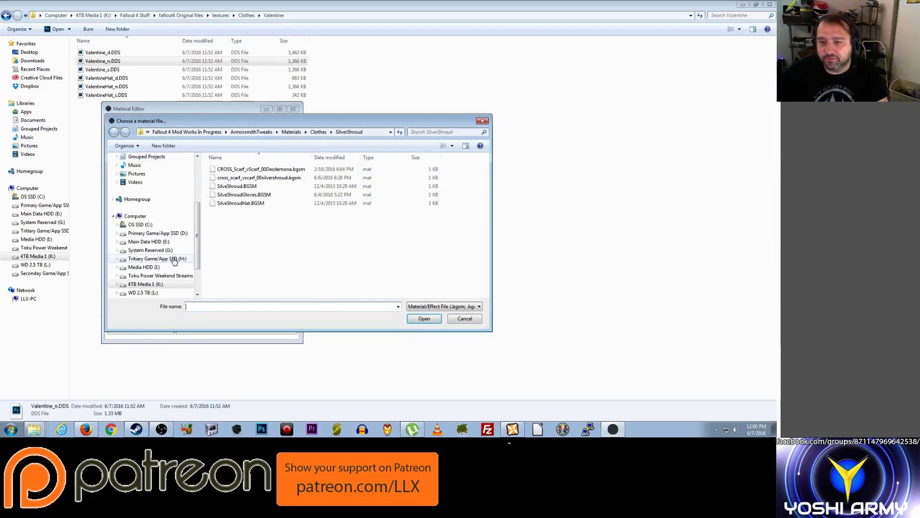
left_click_drag(197, 259, 197, 280)
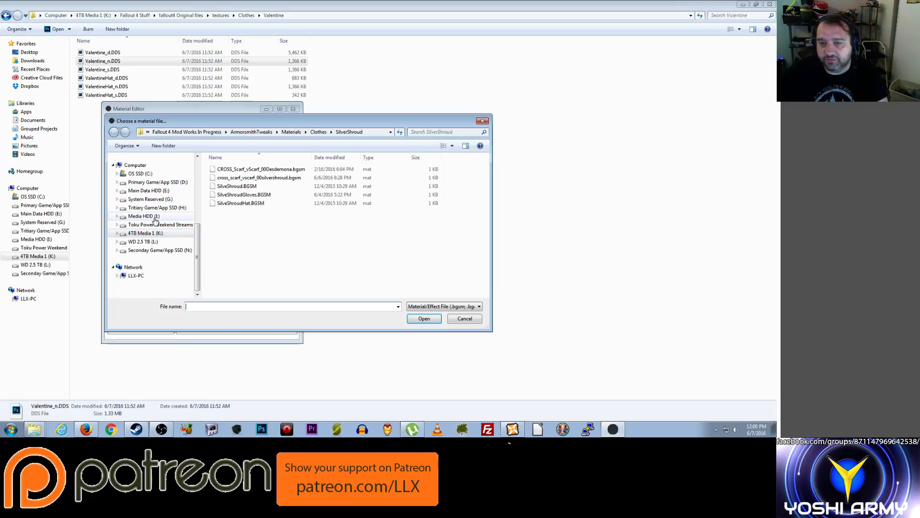
left_click(155, 234)
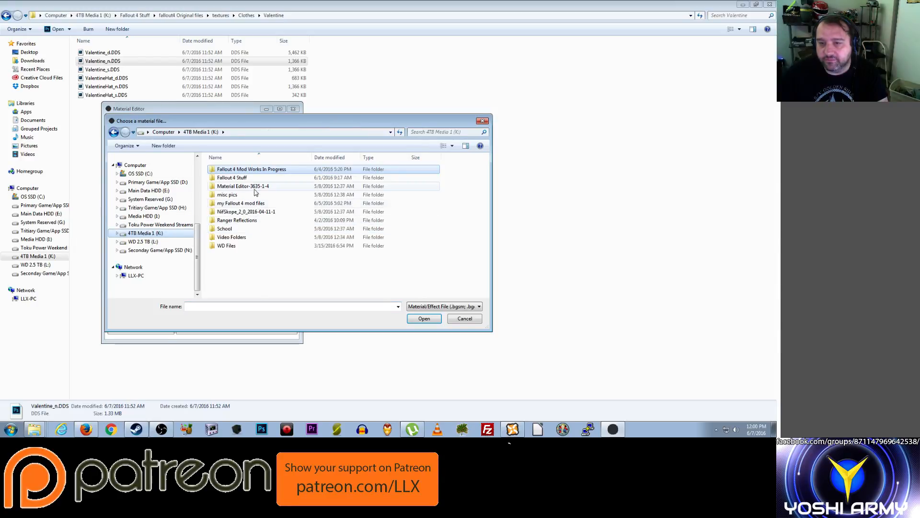
double_click(232, 178)
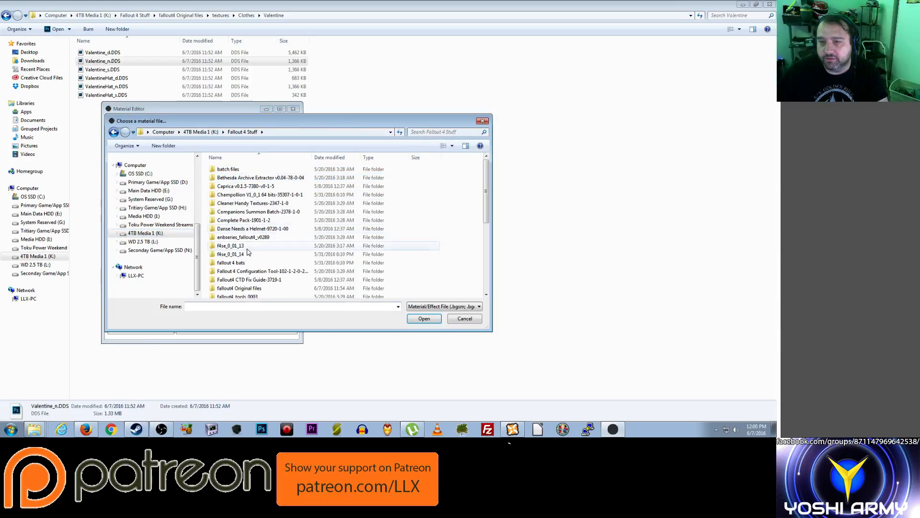
double_click(248, 289)
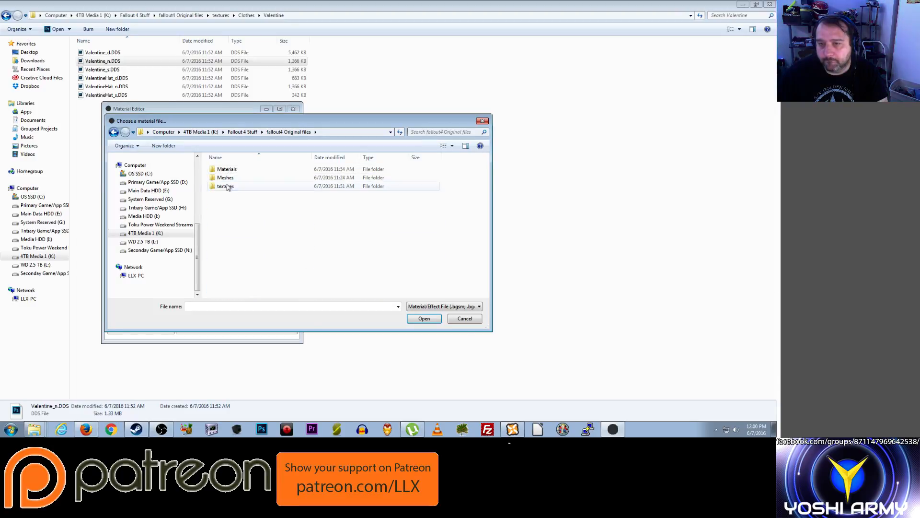
double_click(228, 171)
double_click(228, 173)
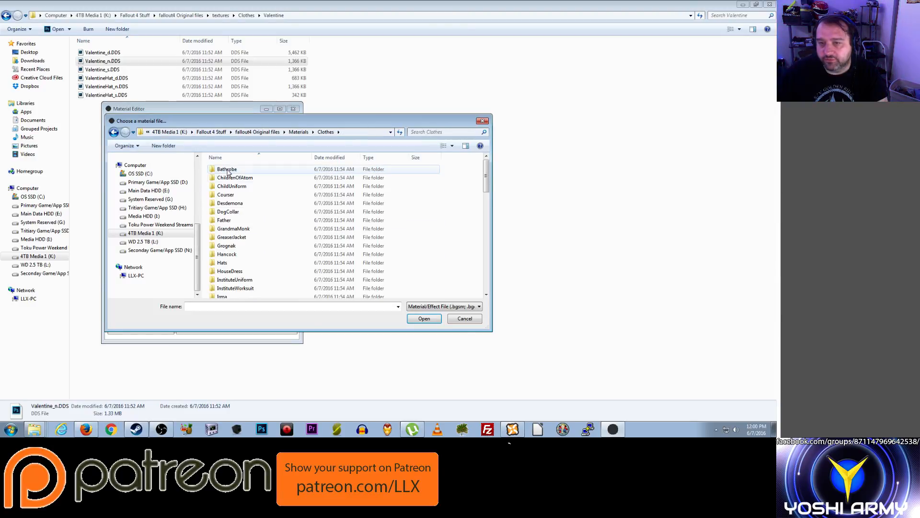
Step: Open ValentineCoat.BGSM from the Valentine folder among the clothes materials
scroll(228, 246, "down", 5)
scroll(227, 246, "down", 2)
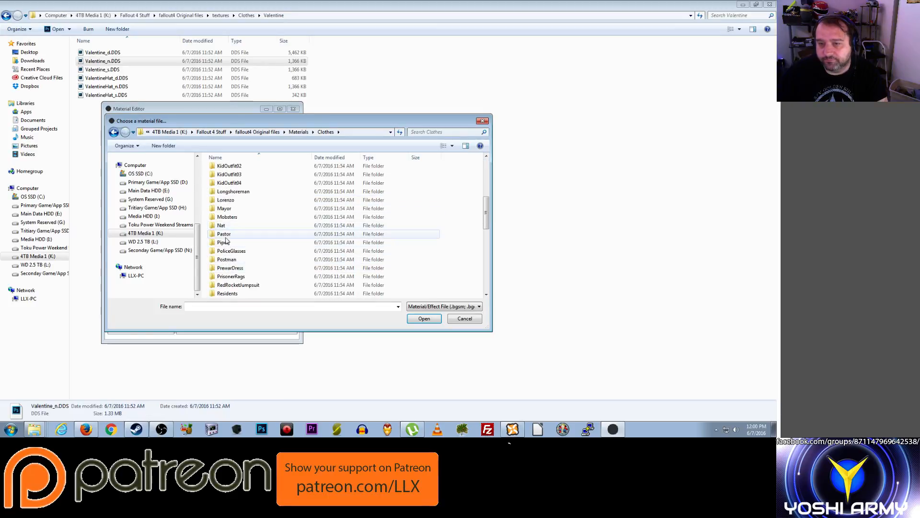
scroll(227, 250, "down", 5)
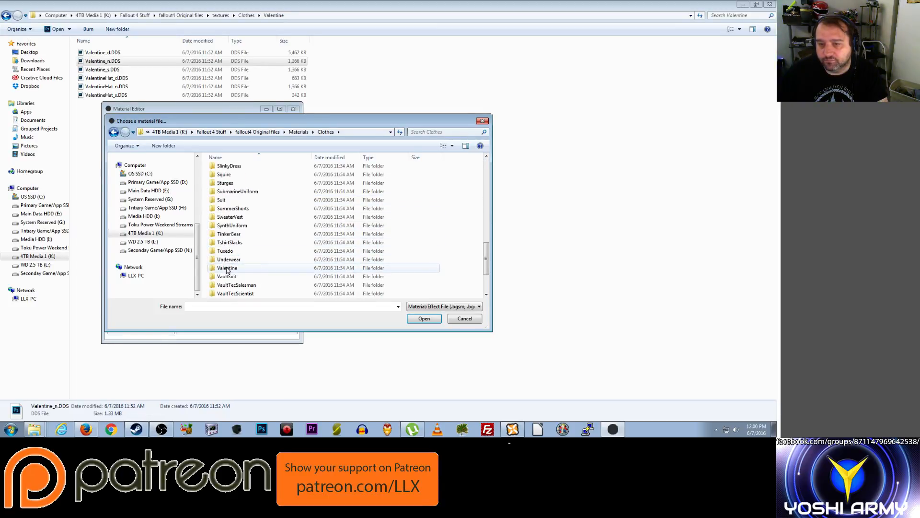
double_click(225, 268)
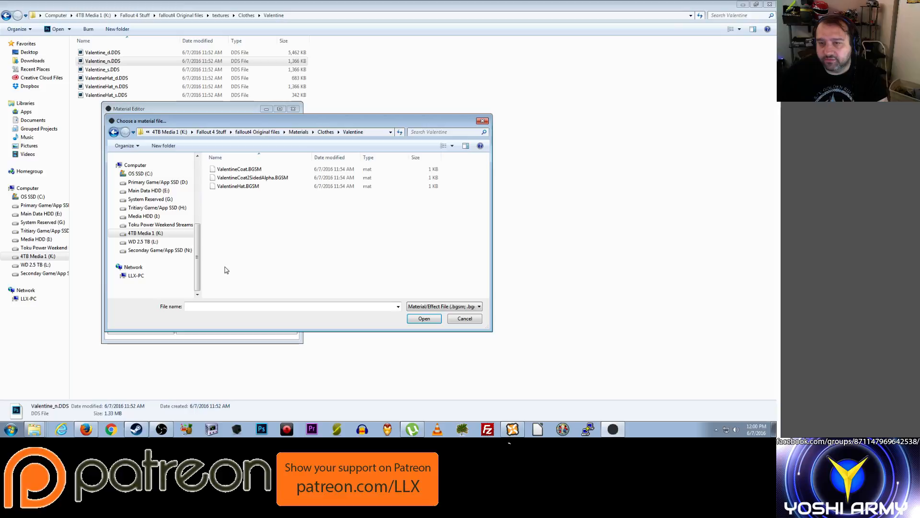
double_click(242, 168)
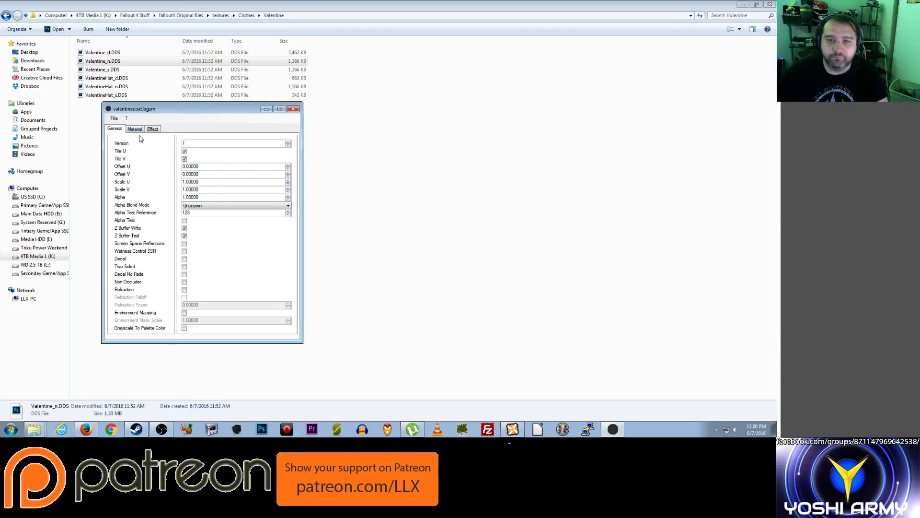
Step: Enlarge the editor window and examine the coat material's texture slots, from diffuse, normal and smooth specular to wrinkles and displacement
left_click(135, 129)
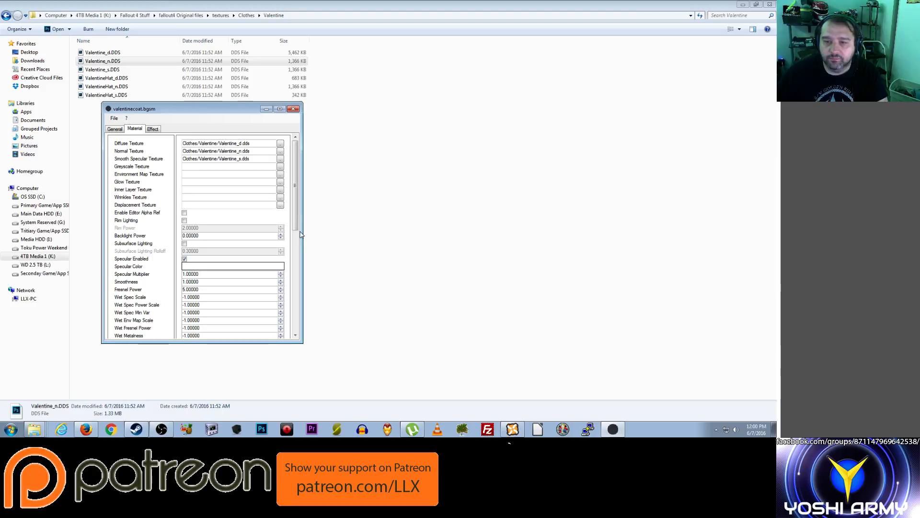
left_click_drag(301, 234, 349, 322)
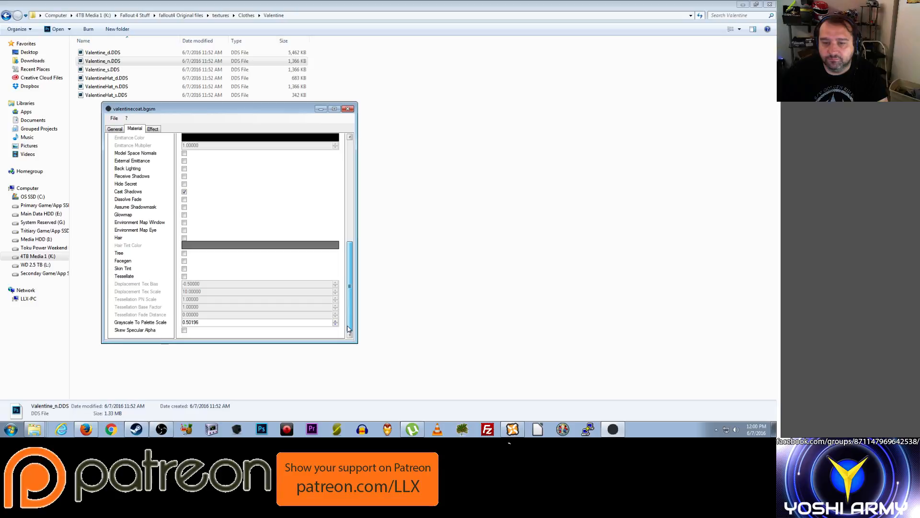
scroll(284, 248, "up", 15)
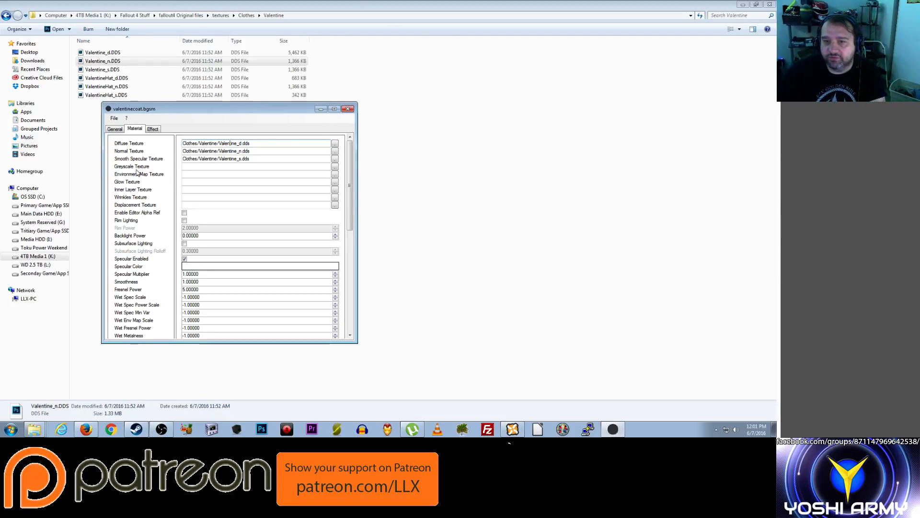
left_click(186, 173)
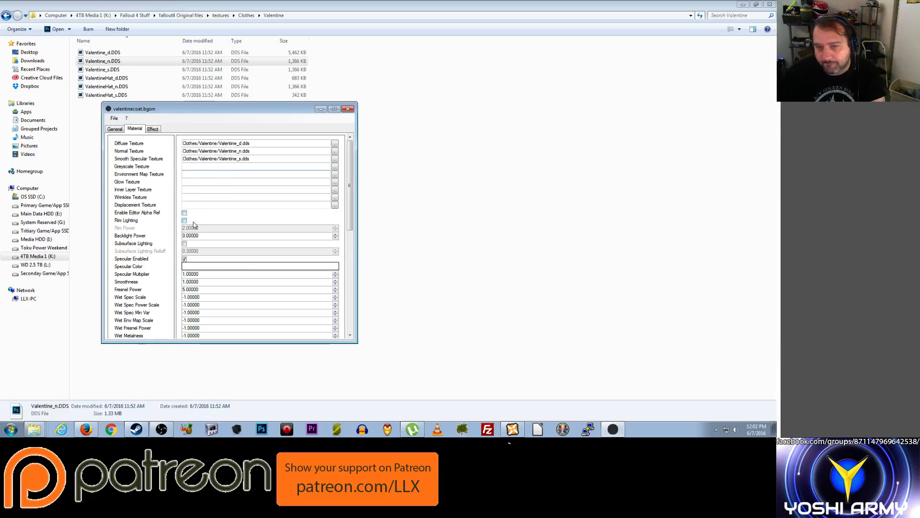
left_click(195, 197)
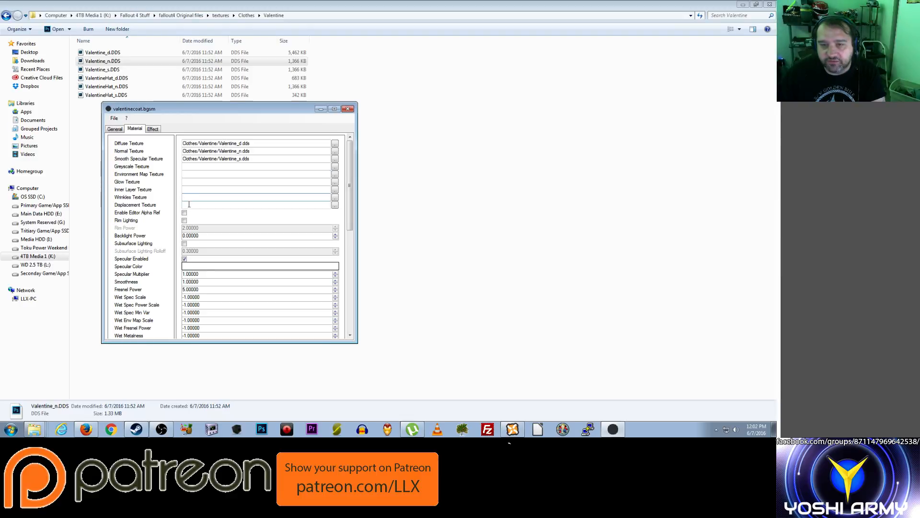
Step: Look through the coat material's specular, wetness, root material path, shadow and tessellation settings
scroll(211, 219, "down", 4)
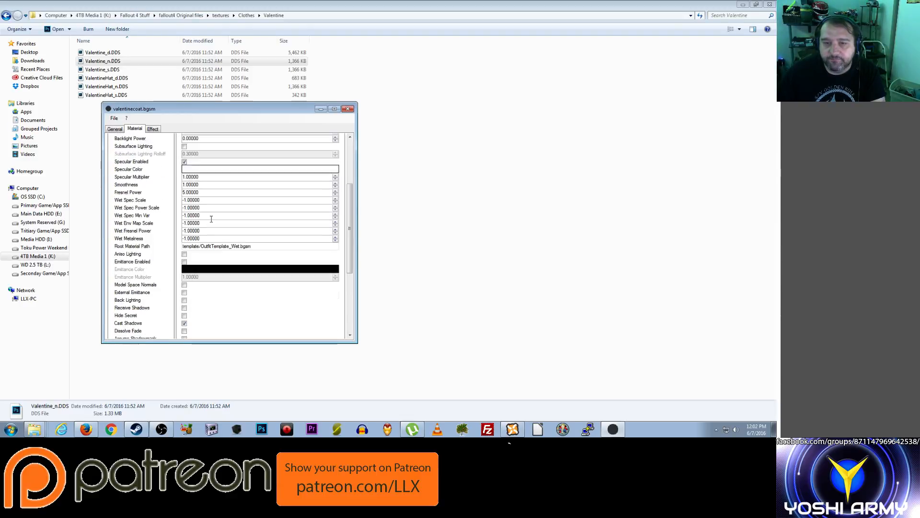
scroll(212, 219, "down", 4)
scroll(211, 219, "up", 4)
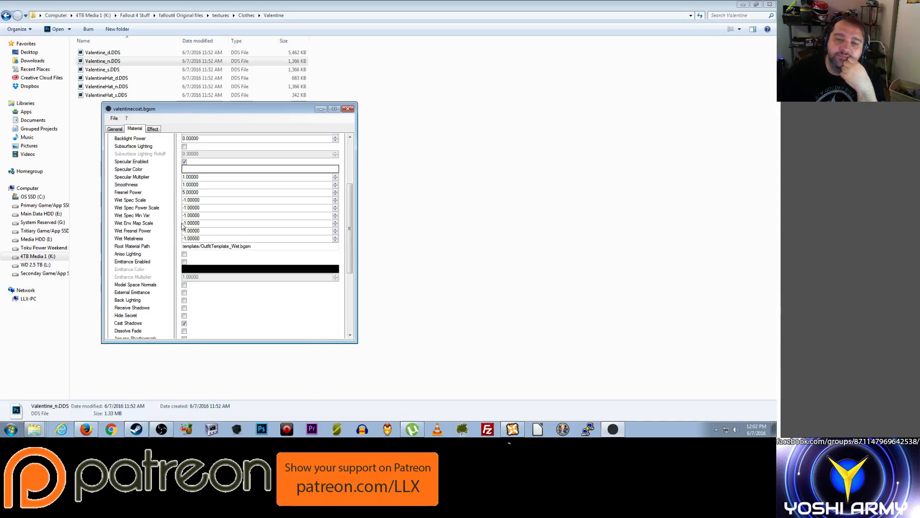
scroll(182, 225, "down", 6)
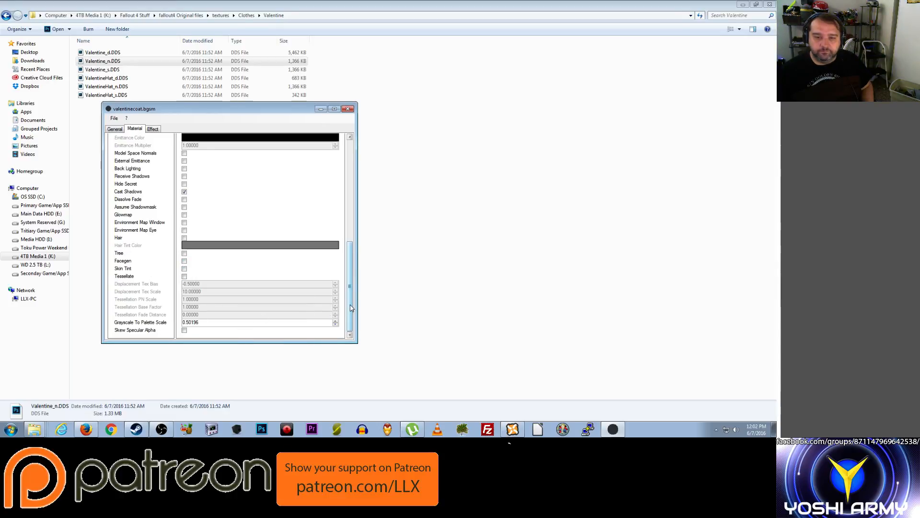
Step: Close Material Editor and the Valentine folder window, and launch F4SE from Nexus Mod Manager
left_click(348, 110)
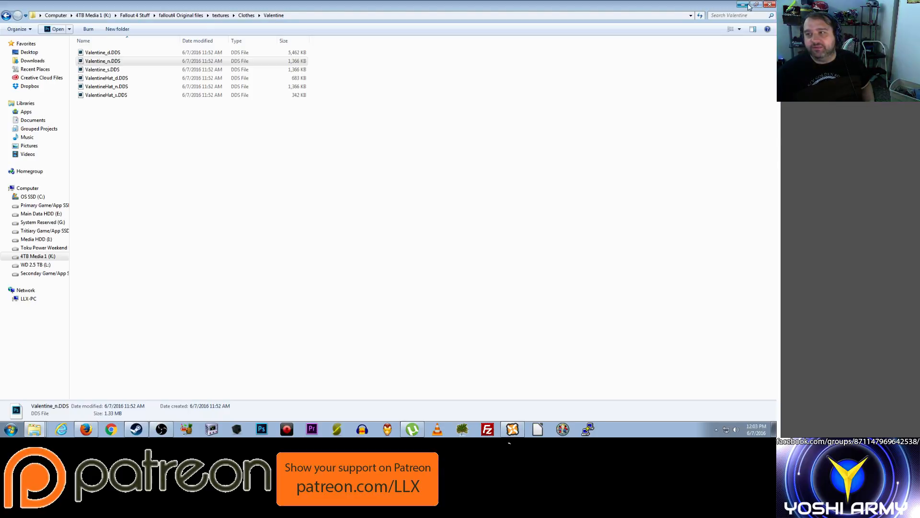
left_click(768, 6)
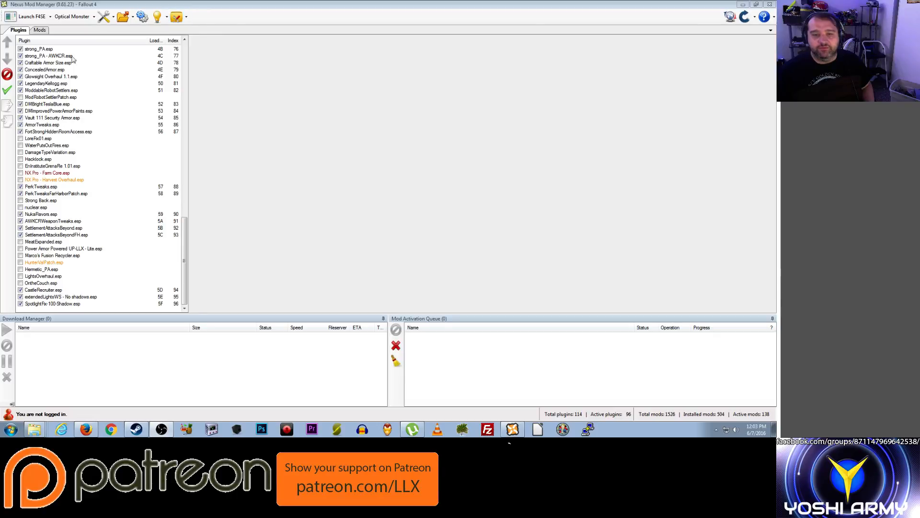
left_click(33, 17)
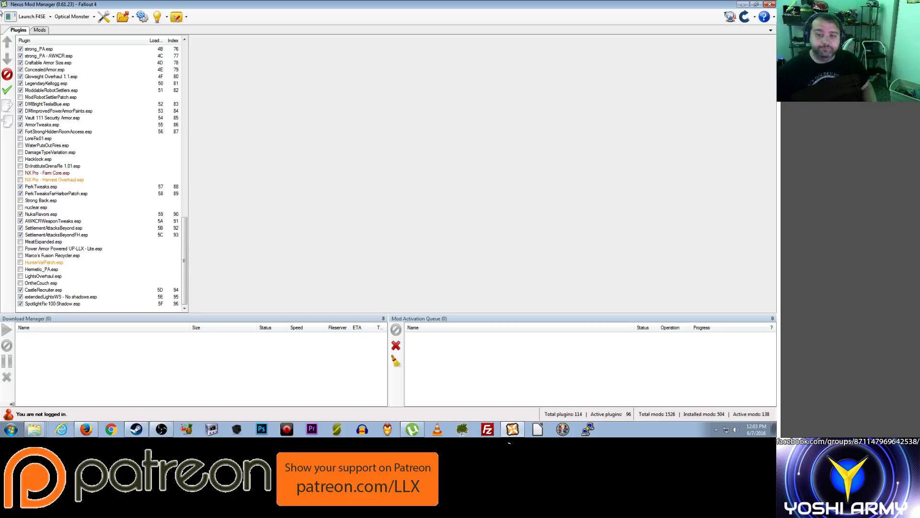
left_click(25, 18)
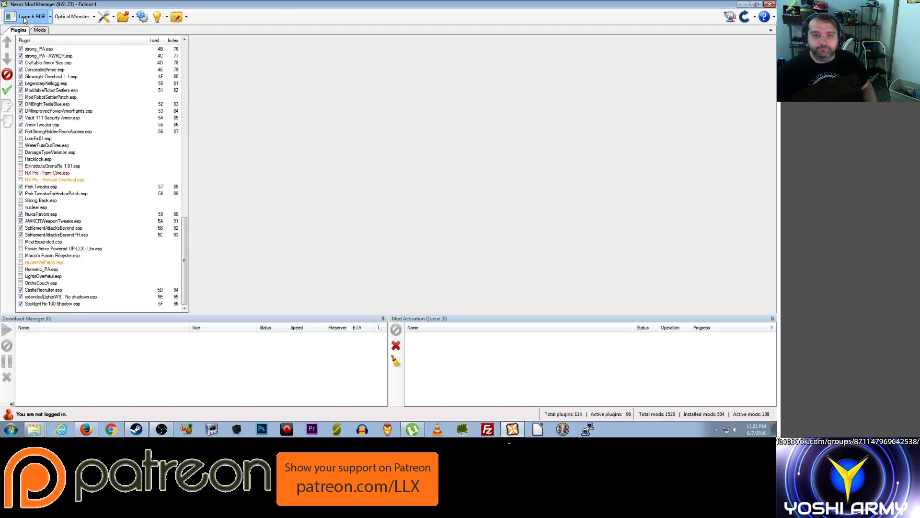